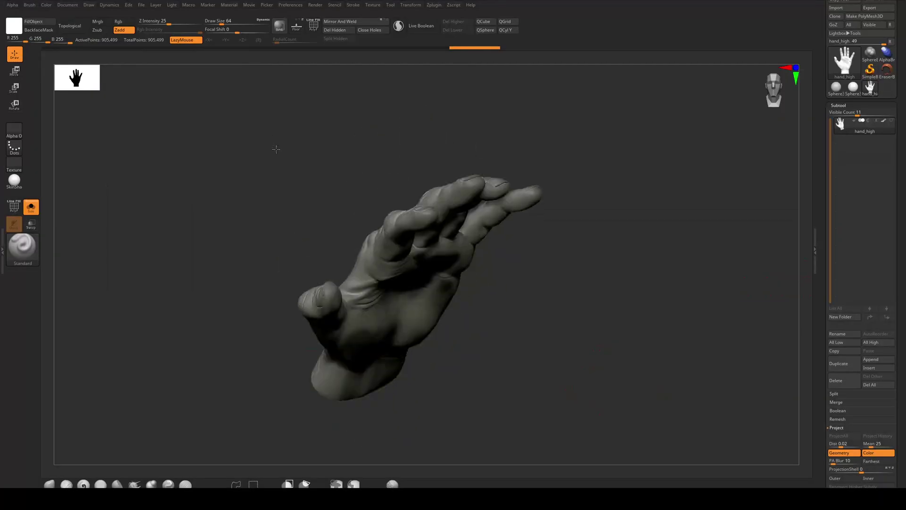
Duplicate the hand_high subtool.
mouse_move(276, 149)
mouse_down()
mouse_move(289, 135)
mouse_move(269, 134)
mouse_move(523, 162)
mouse_move(525, 147)
mouse_up()
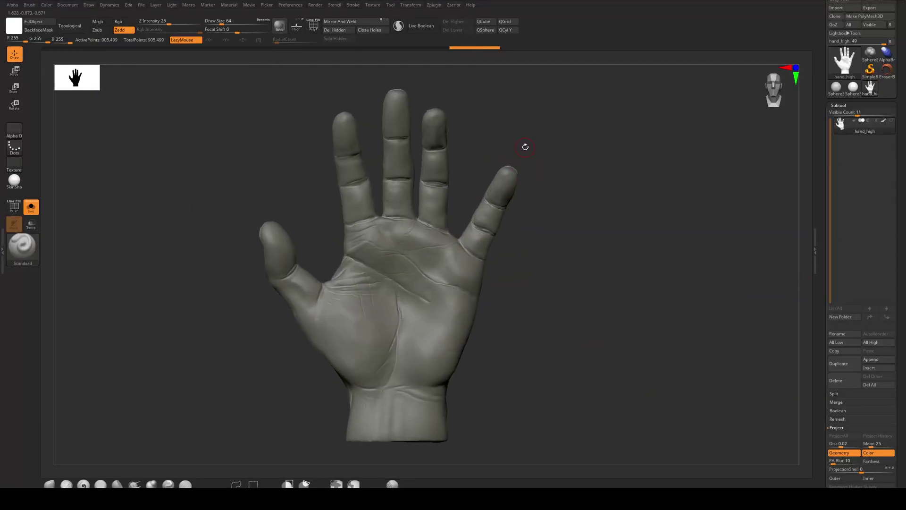
mouse_move(601, 175)
mouse_down()
mouse_move(586, 158)
mouse_move(575, 161)
mouse_move(584, 170)
mouse_up()
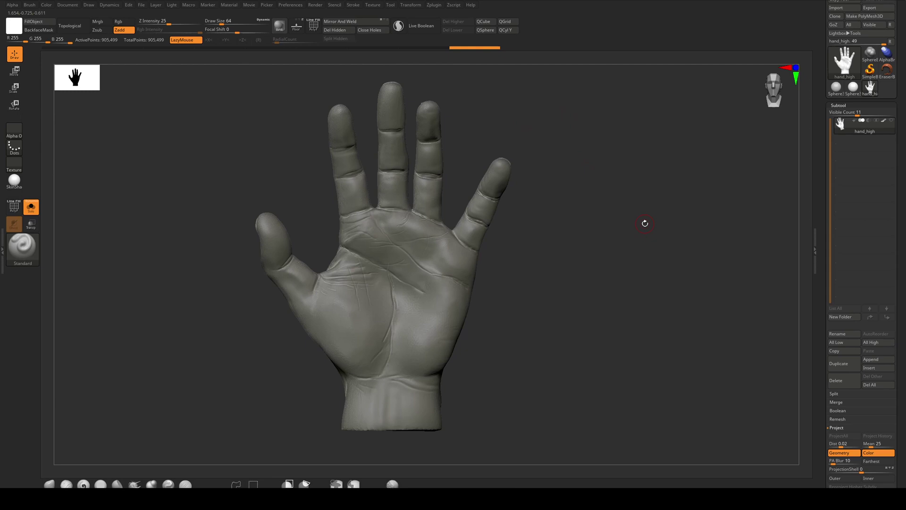
drag(516, 225, 550, 215)
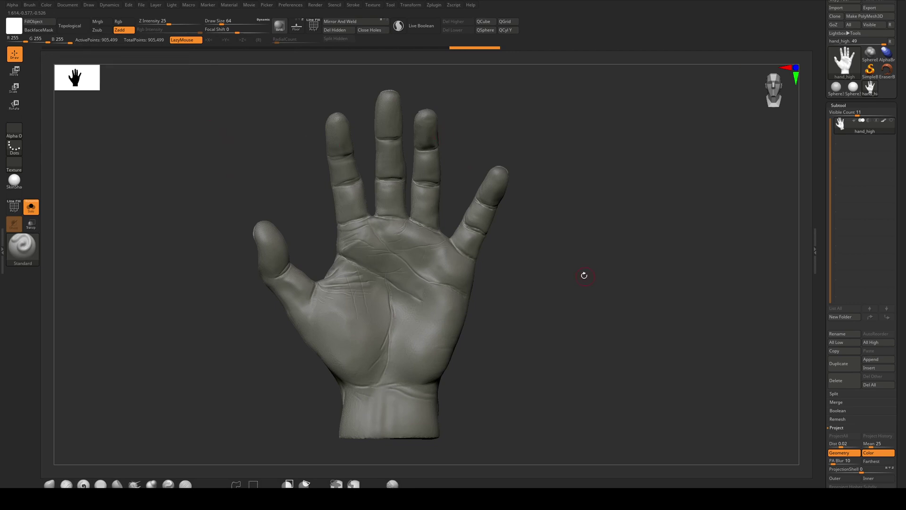
drag(585, 276, 581, 266)
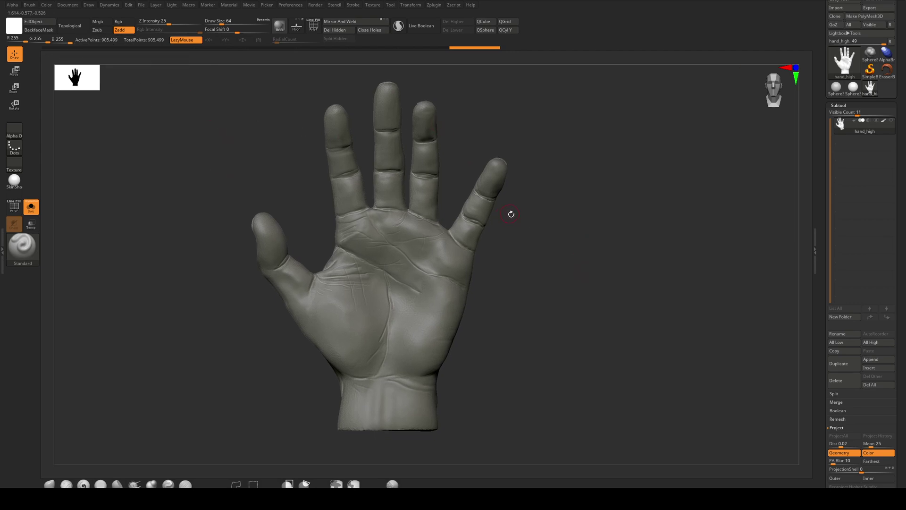
drag(511, 214, 530, 239)
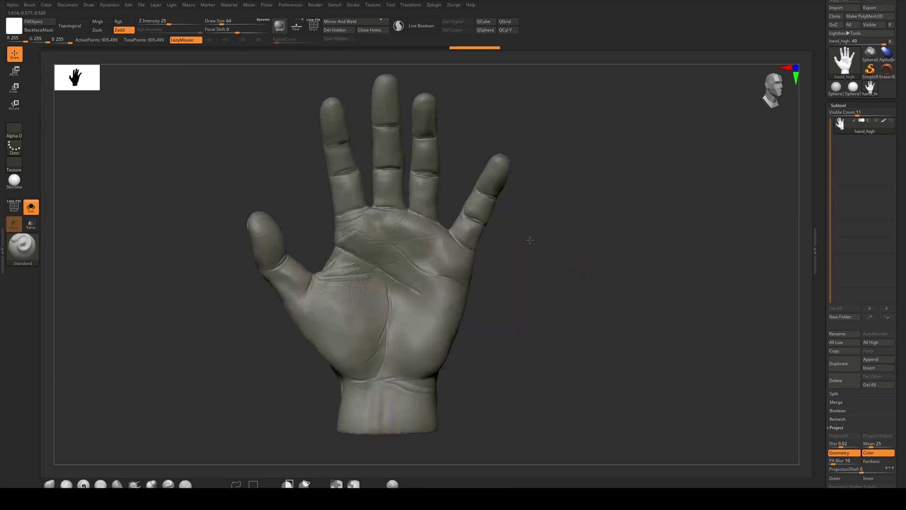
click(845, 361)
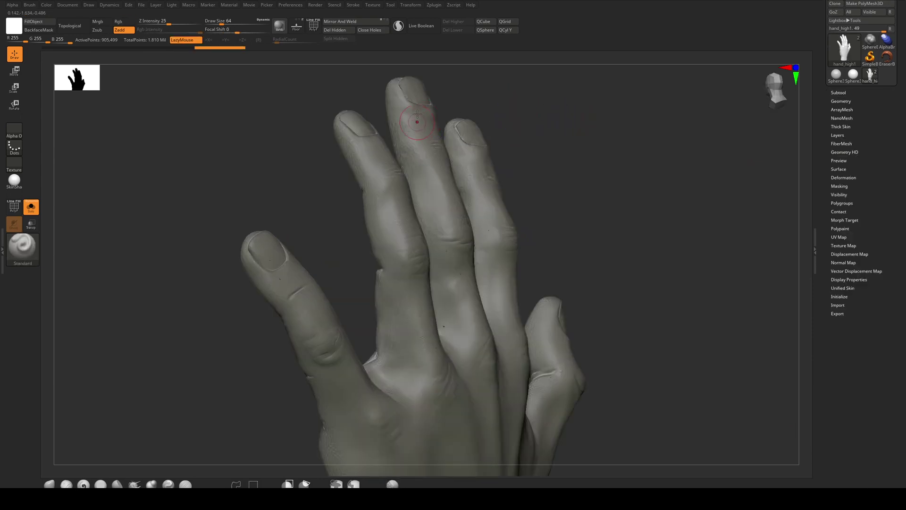
Show the duplicated hand's polyframe and DynaMesh it at a resolution of 1024.
key(shift+f)
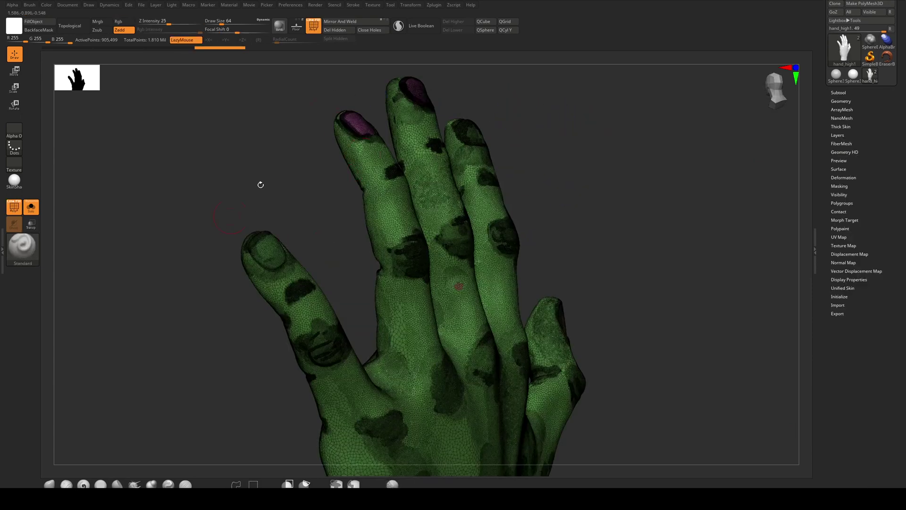
drag(637, 151, 420, 141)
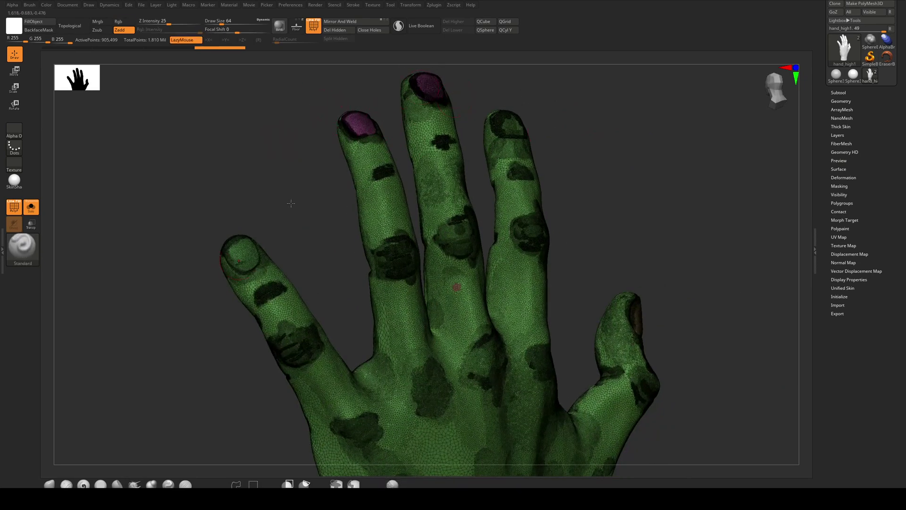
click(845, 101)
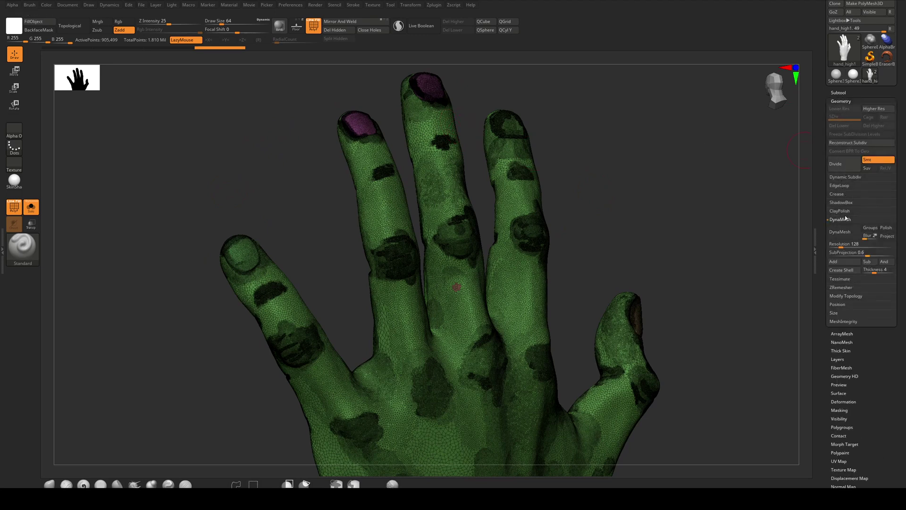
click(840, 244)
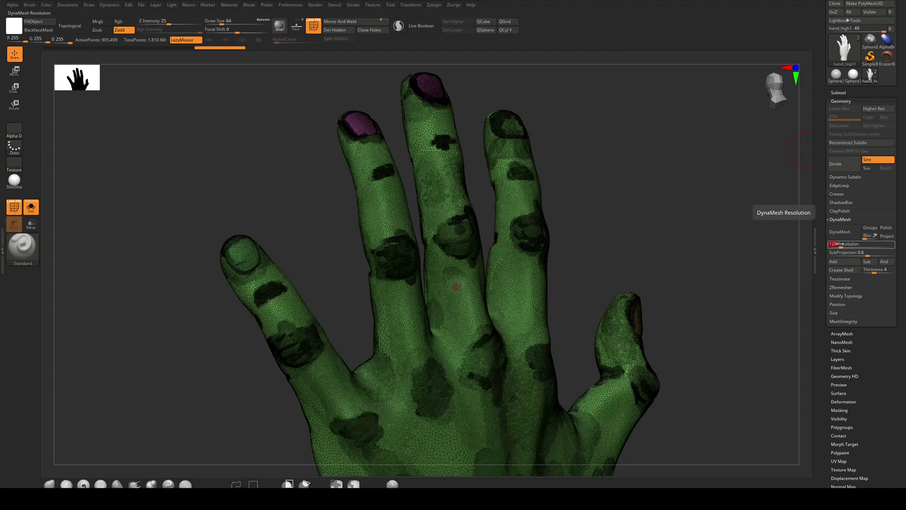
key(Return)
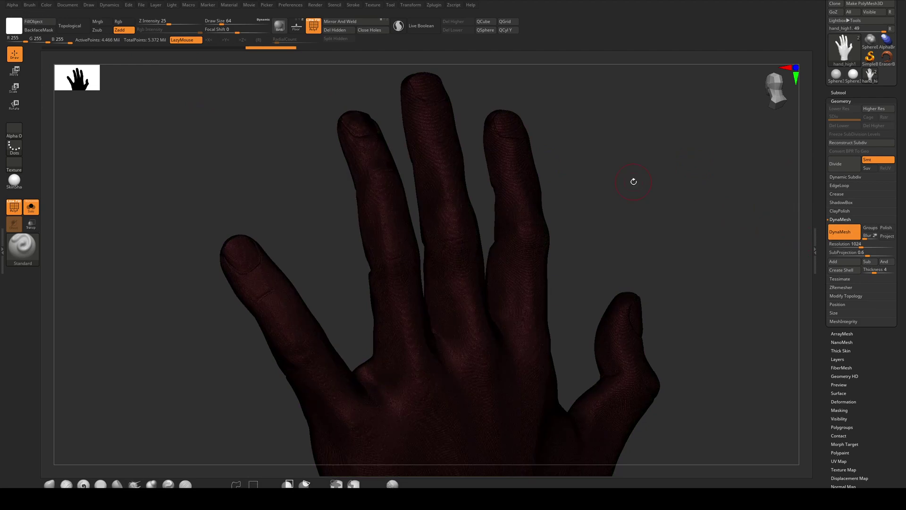
Examine the DynaMesh topology on the back and palm of the hand, with and without the polyframe.
key(shift+f)
alt+drag(631, 182, 641, 199)
key(shift+f)
key(shift+f)
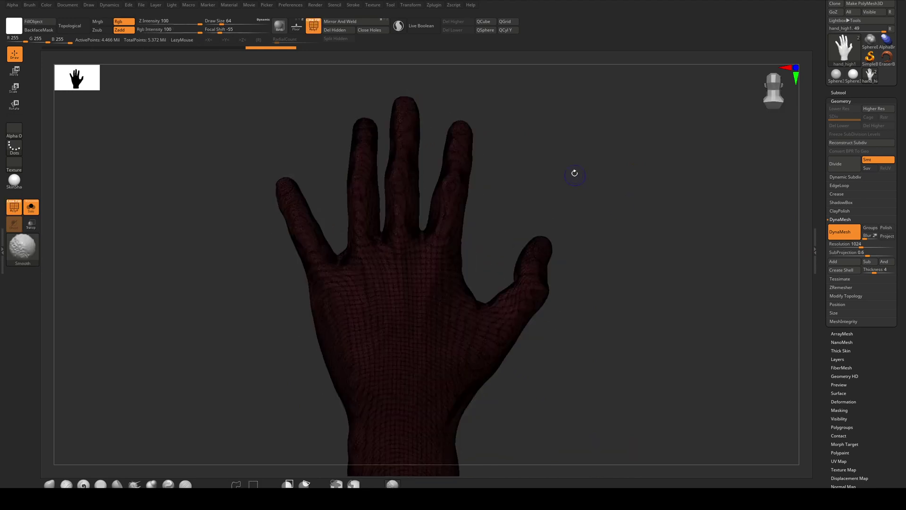
drag(571, 156, 590, 153)
key(shift+f)
key(shift+f)
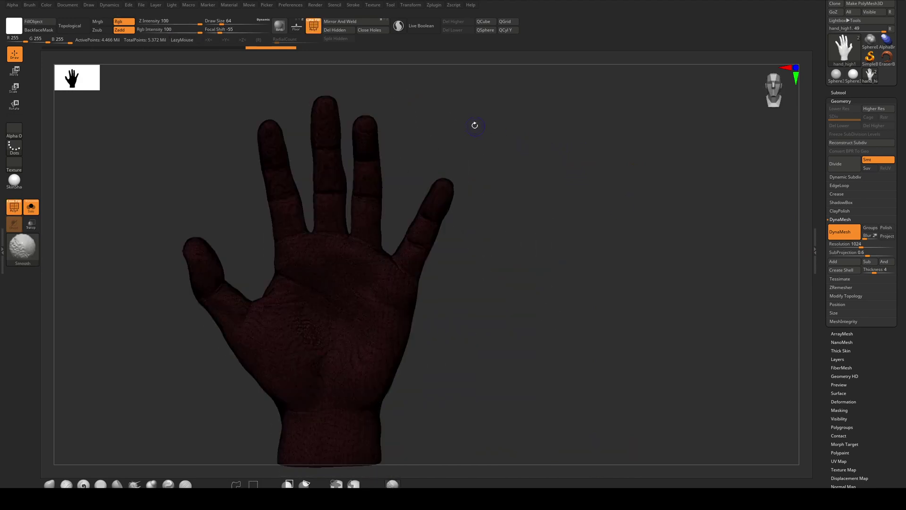
alt+drag(452, 105, 743, 116)
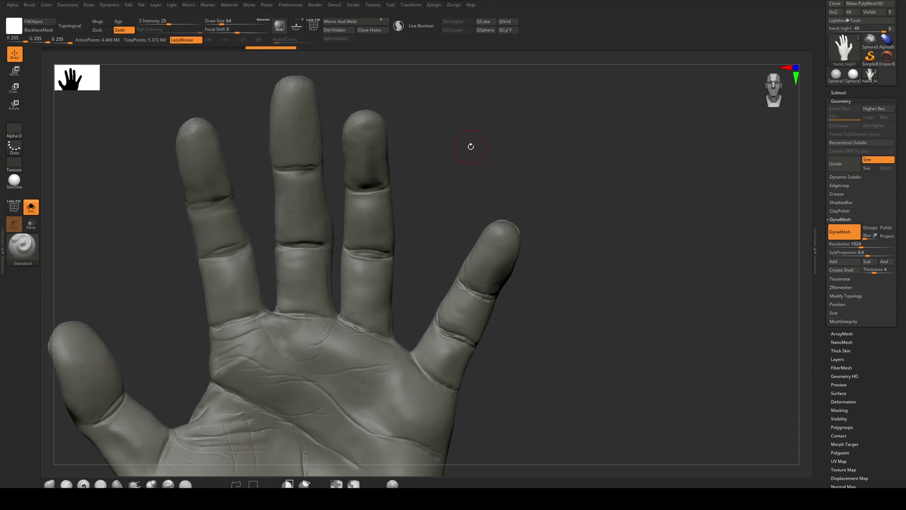
Redo the DynaMesh of the duplicated hand at a resolution of 512 and check its polyframe.
drag(471, 146, 557, 137)
key(ctrl)
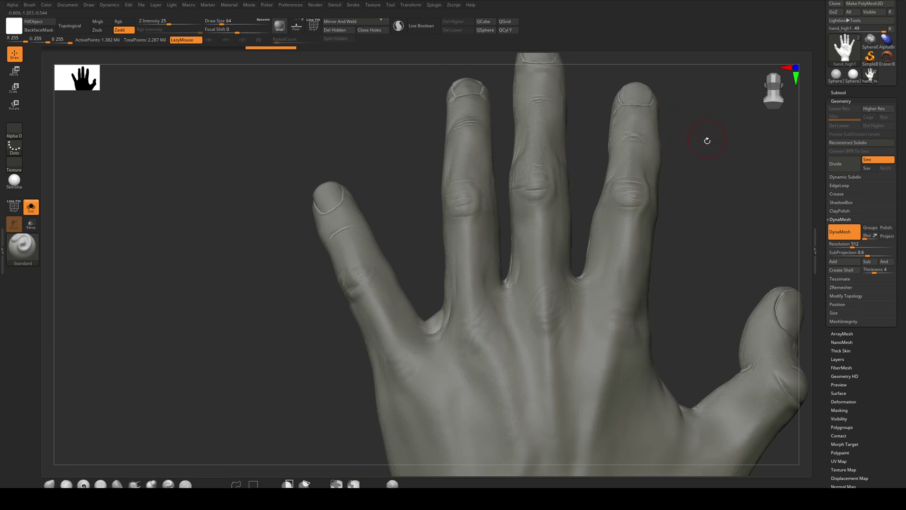
mouse_move(706, 140)
mouse_down()
mouse_move(543, 121)
mouse_move(460, 124)
mouse_move(585, 229)
mouse_move(544, 202)
mouse_move(565, 174)
mouse_move(542, 178)
mouse_move(505, 222)
mouse_move(745, 200)
mouse_move(607, 259)
mouse_move(609, 276)
mouse_up()
key(shift+f)
key(shift+f)
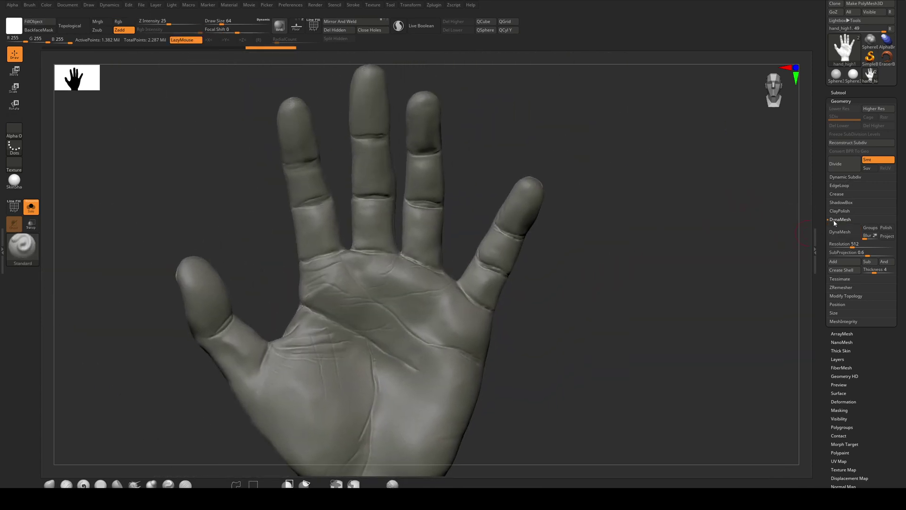
ZRemesh the duplicated hand with a target polygon count of 5.
click(840, 218)
click(839, 237)
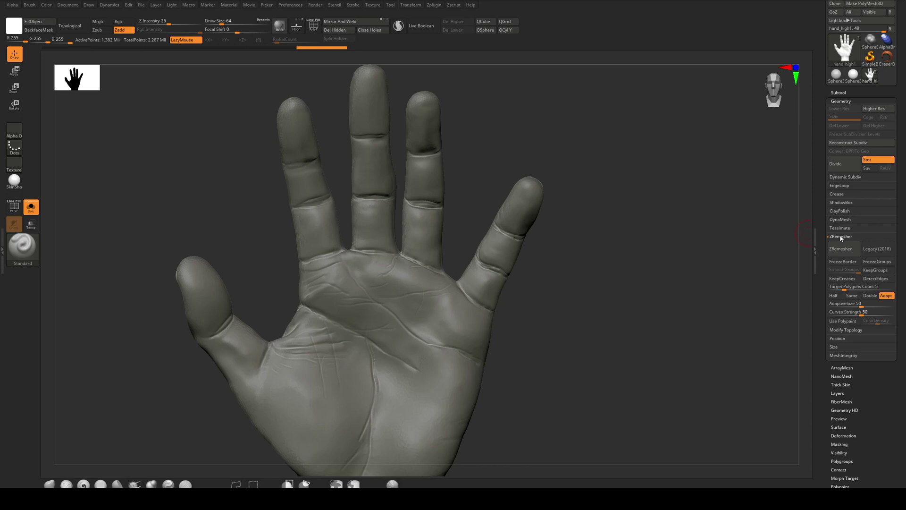
click(848, 286)
key(Return)
drag(692, 250, 619, 186)
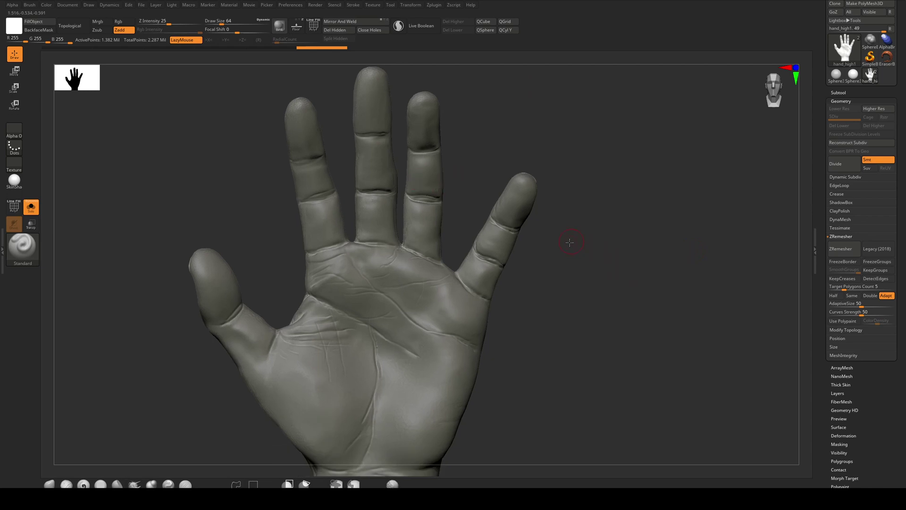
mouse_move(570, 242)
mouse_down()
mouse_move(585, 274)
mouse_move(573, 235)
mouse_up()
alt+drag(678, 269, 671, 242)
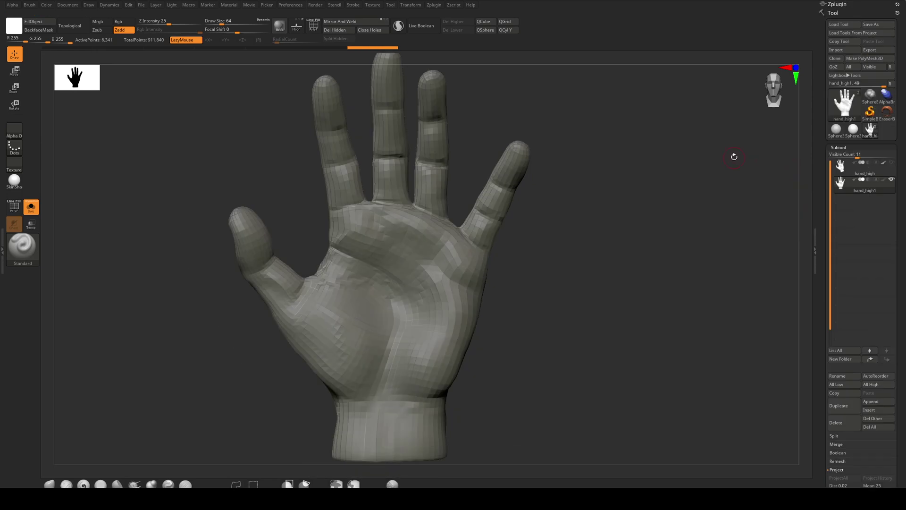
Make the hand_high subtool visible and rename the remeshed duplicate to hand_low.
drag(735, 157, 428, 354)
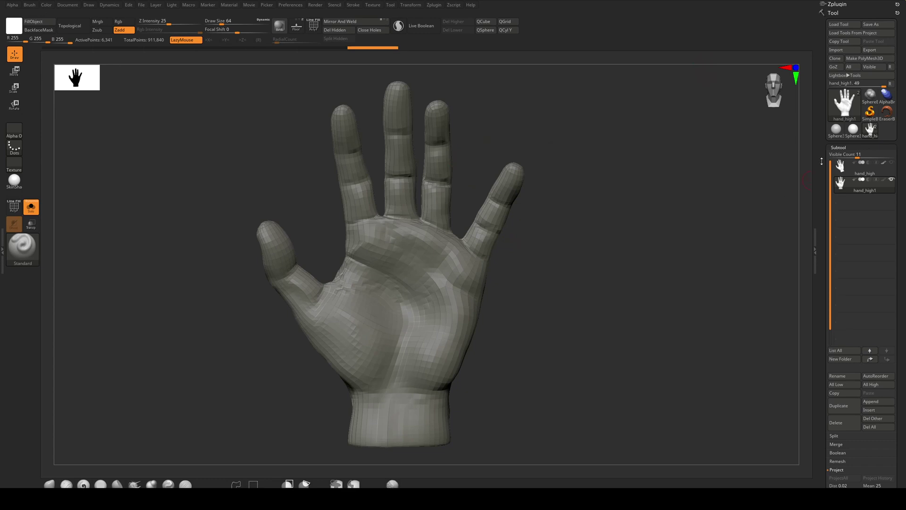
drag(903, 314, 903, 287)
scroll(902, 287, down, 3)
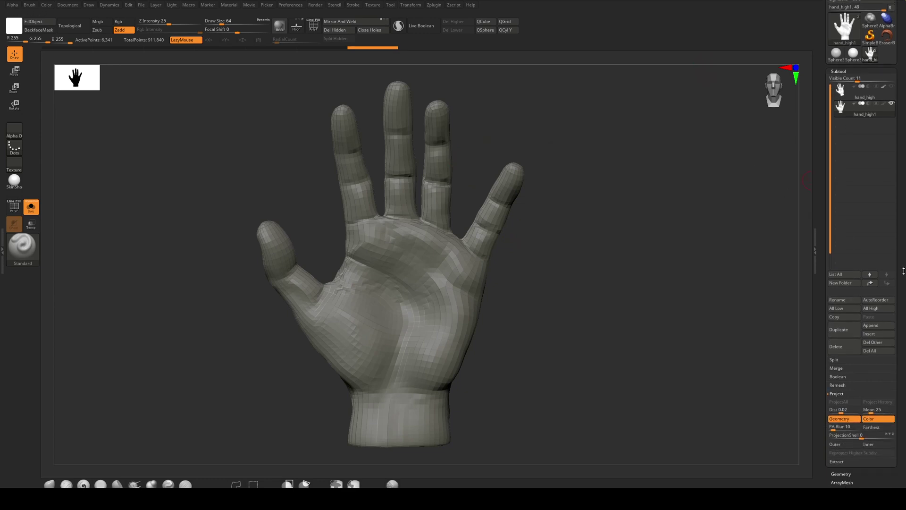
mouse_move(864, 113)
click(892, 103)
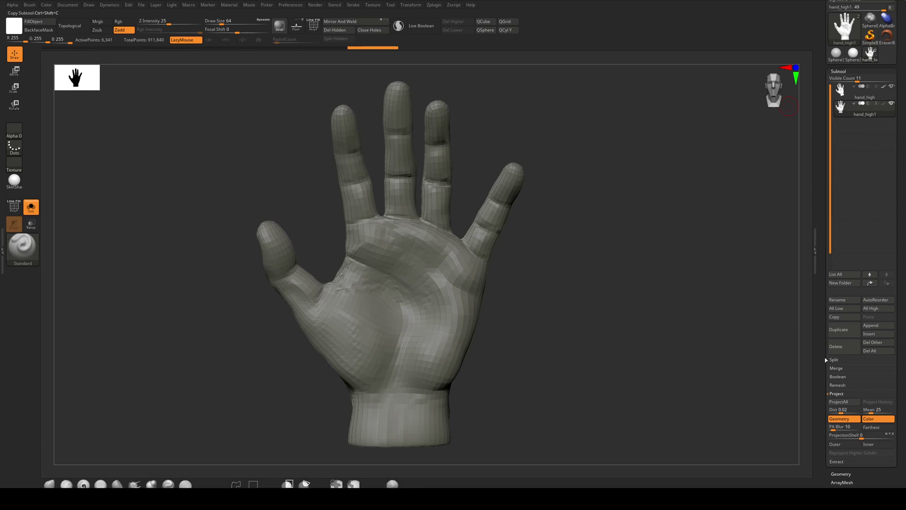
click(846, 301)
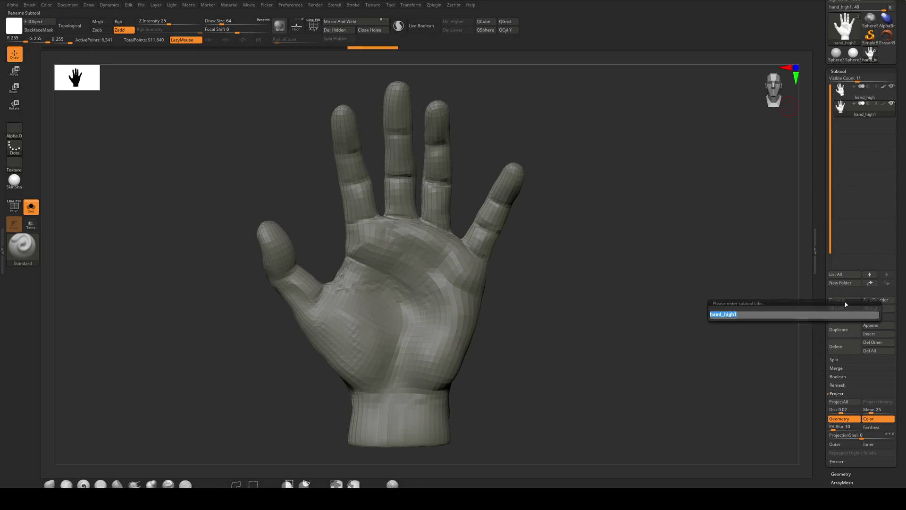
text(hand_low)
key(Return)
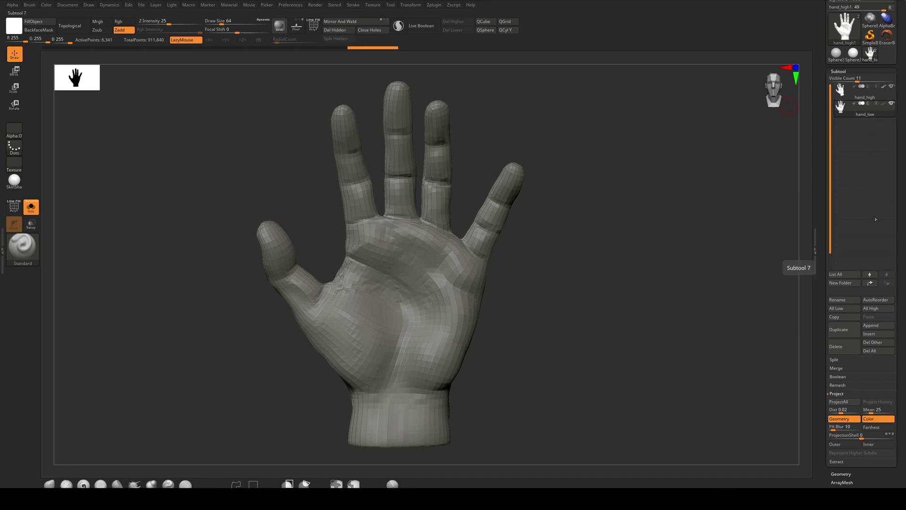
Project all detail from hand_high onto hand_low, declining the polypaint projection, and inspect the palm.
click(843, 402)
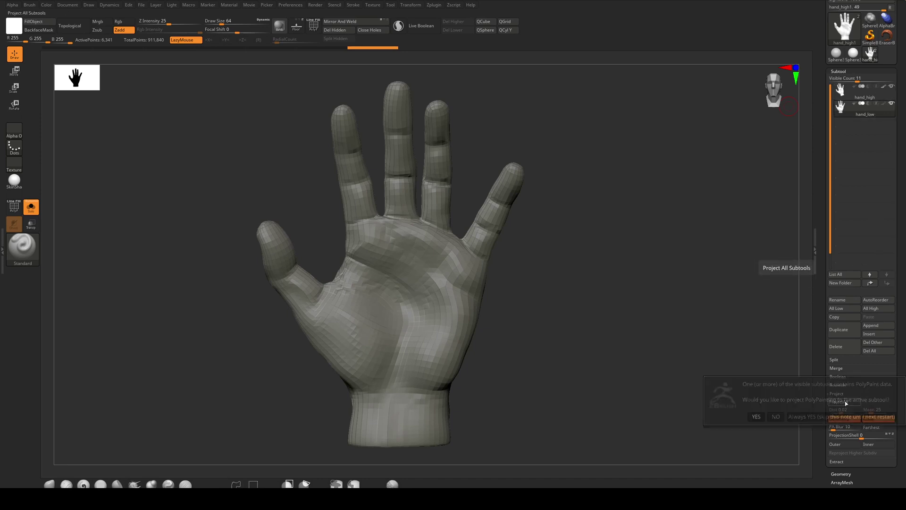
click(775, 416)
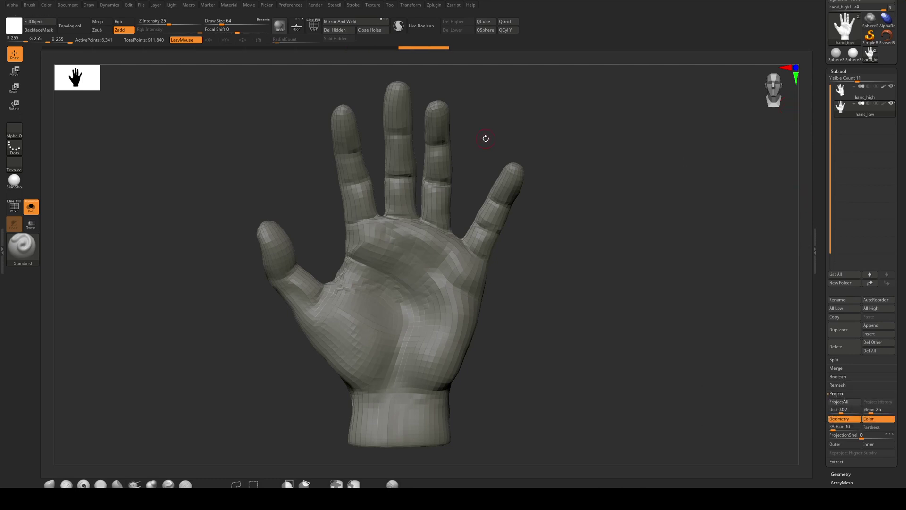
alt+drag(663, 180, 661, 171)
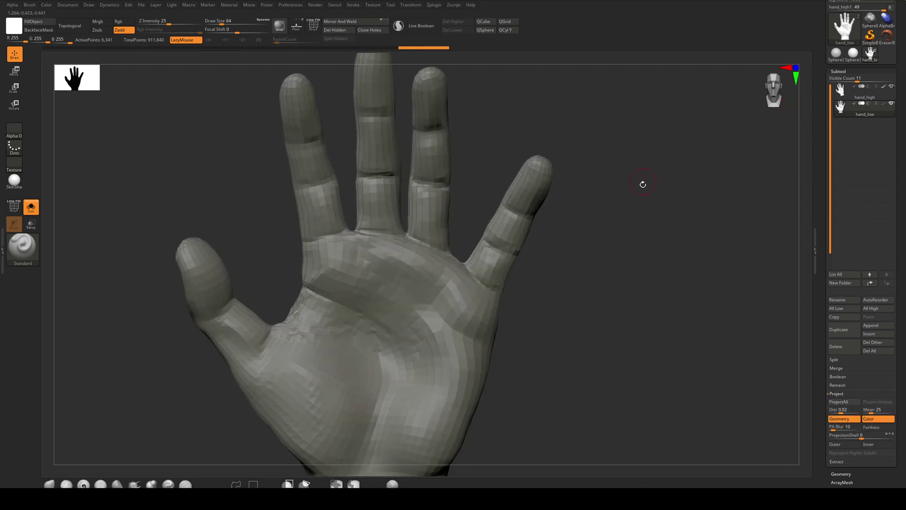
alt+drag(628, 217, 615, 182)
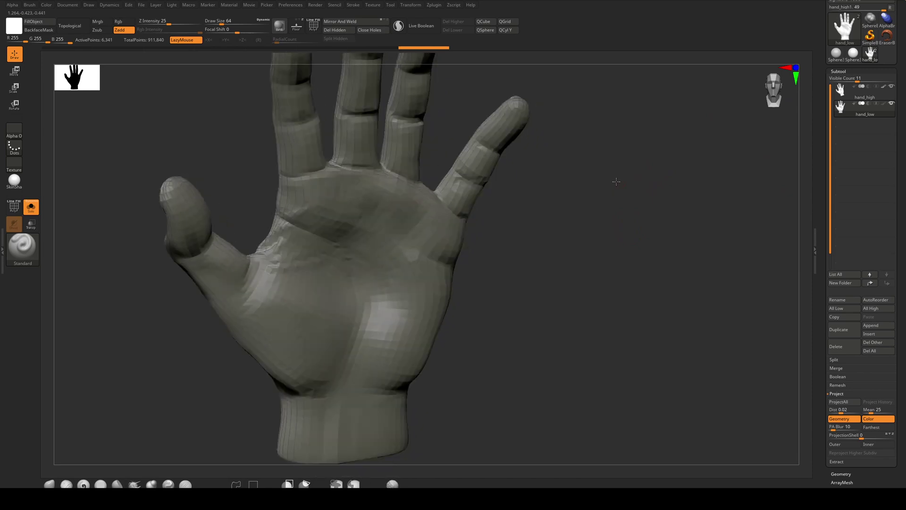
mouse_move(605, 171)
right_down()
mouse_move(617, 166)
mouse_move(598, 173)
right_up()
alt+drag(598, 173, 613, 203)
Subdivide hand_low and project all hand_high detail onto it, accepting the polypaint projection.
key(ctrl+d)
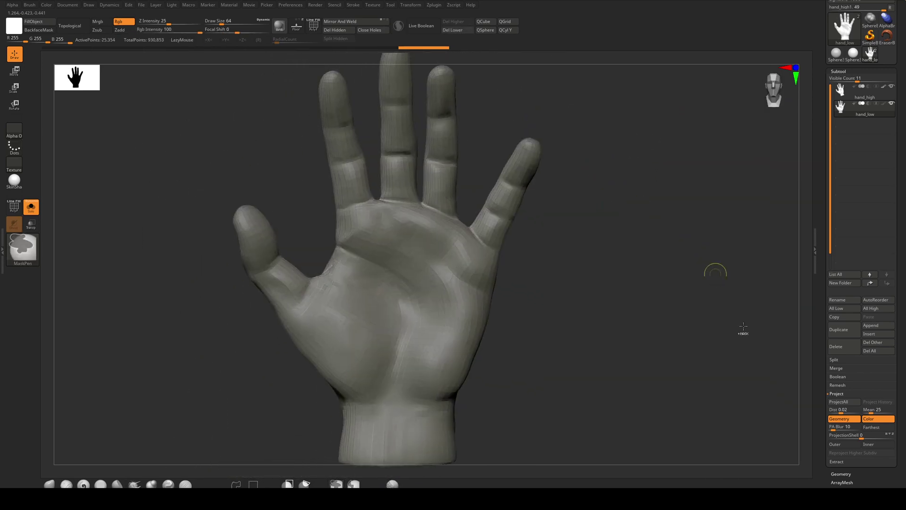
click(834, 402)
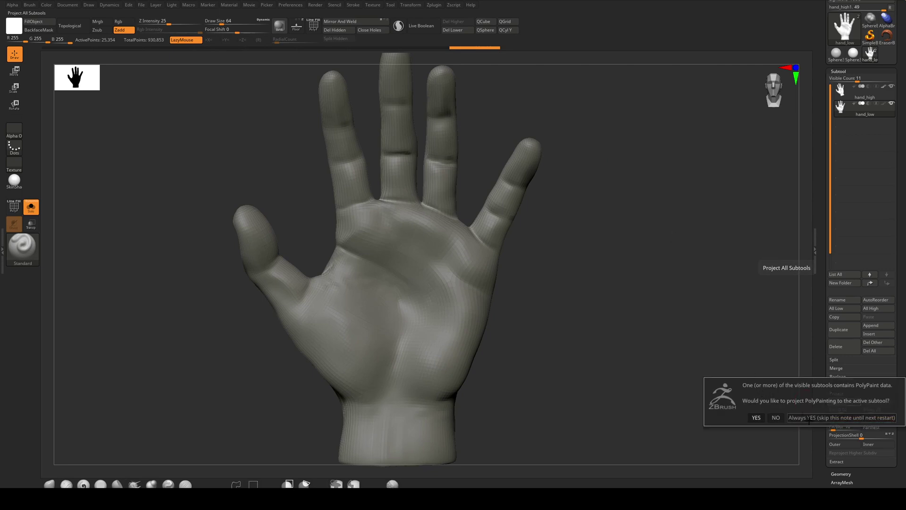
click(757, 418)
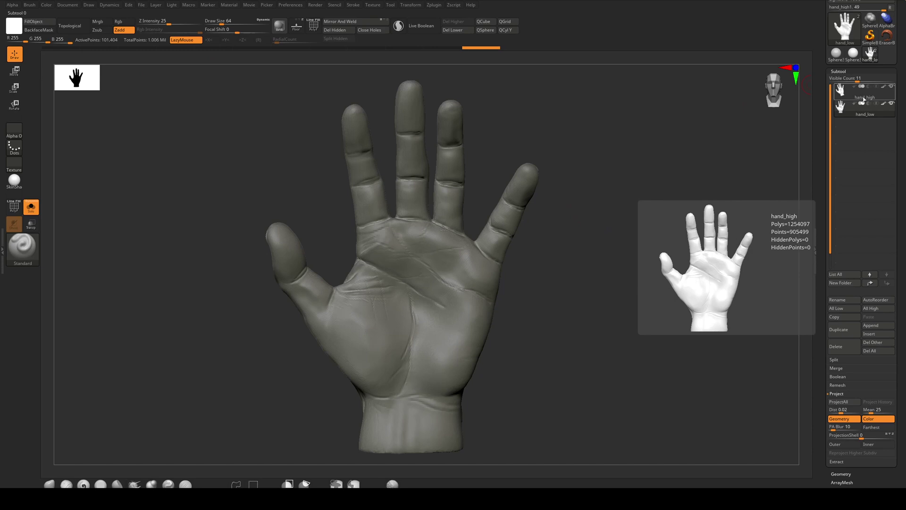
Subdivide hand_low two more times, projecting all hand_high detail onto it after each division.
key(d)
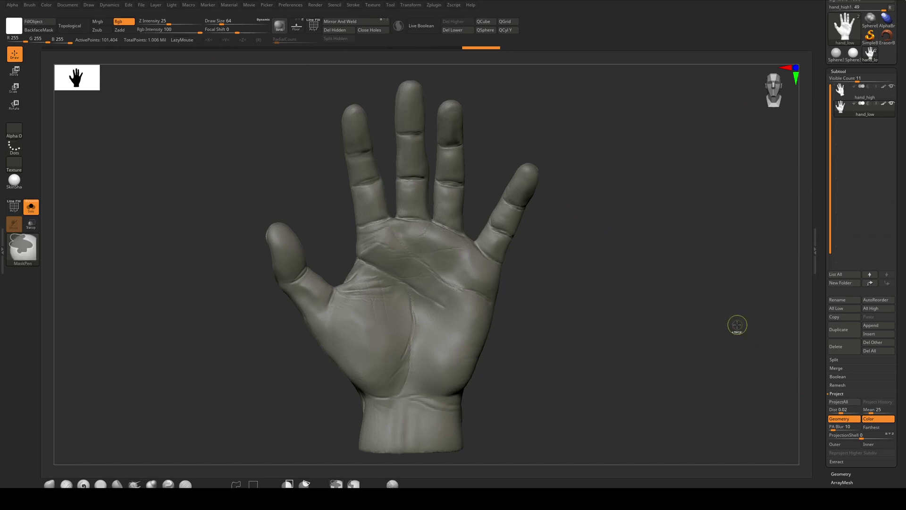
click(854, 402)
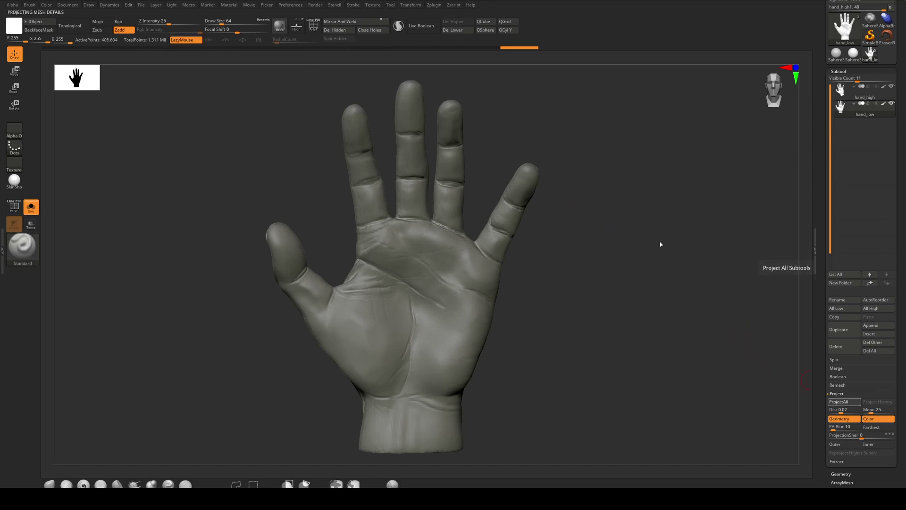
ctrl+right_drag(660, 244, 581, 228)
key(ctrl+d)
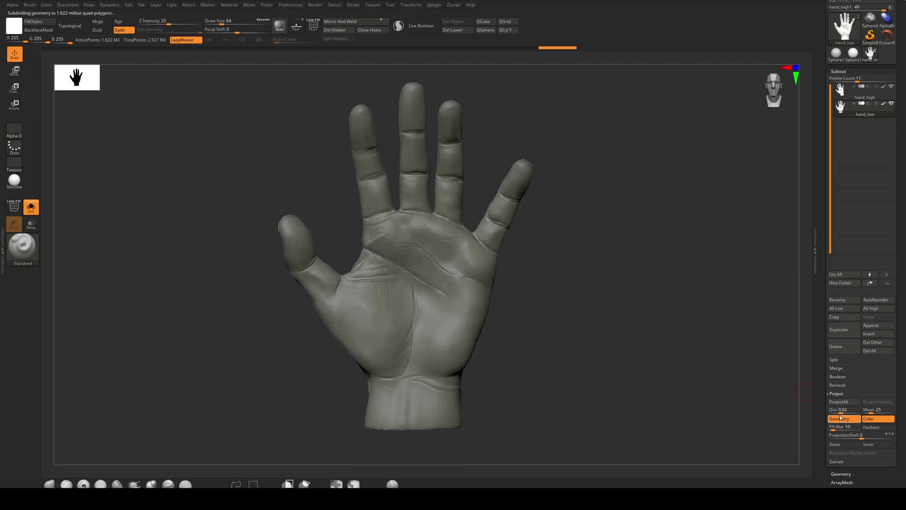
click(854, 404)
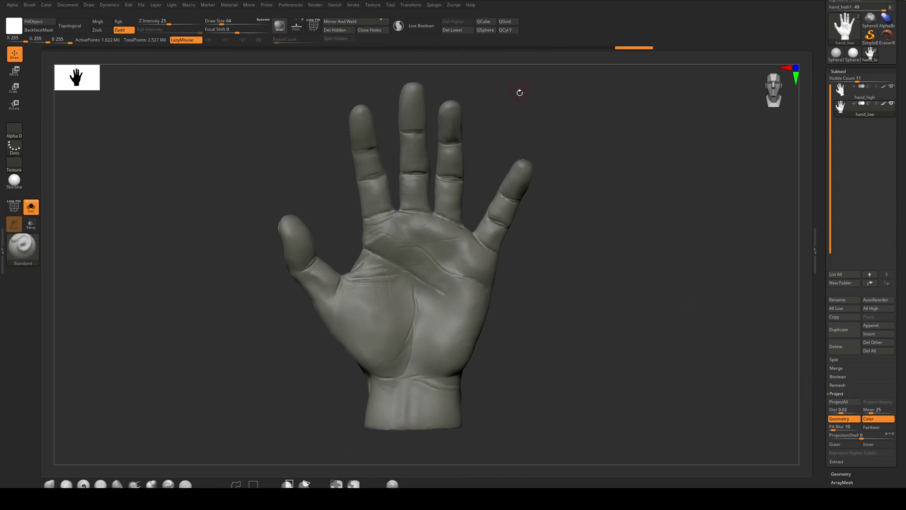
scroll(553, 153, up, 5)
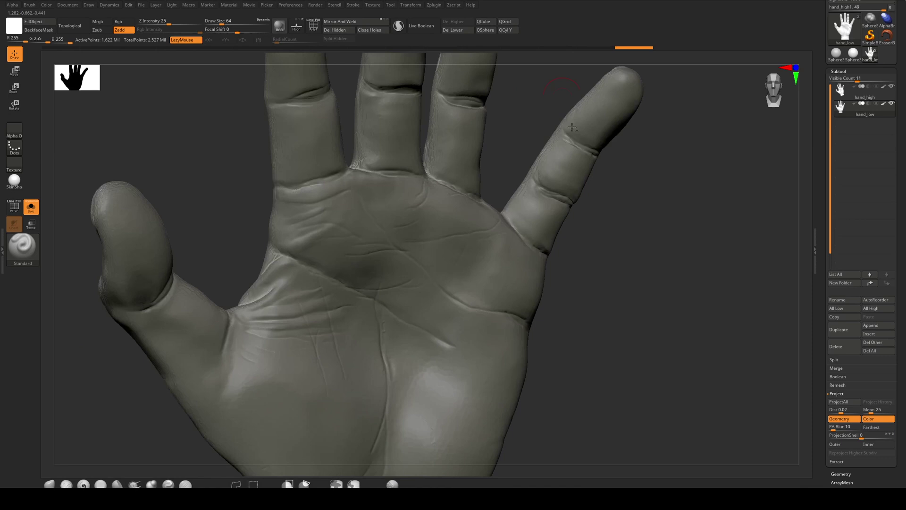
Set hand_low to subdivision level 1 in its geometry settings.
scroll(734, 311, down, 4)
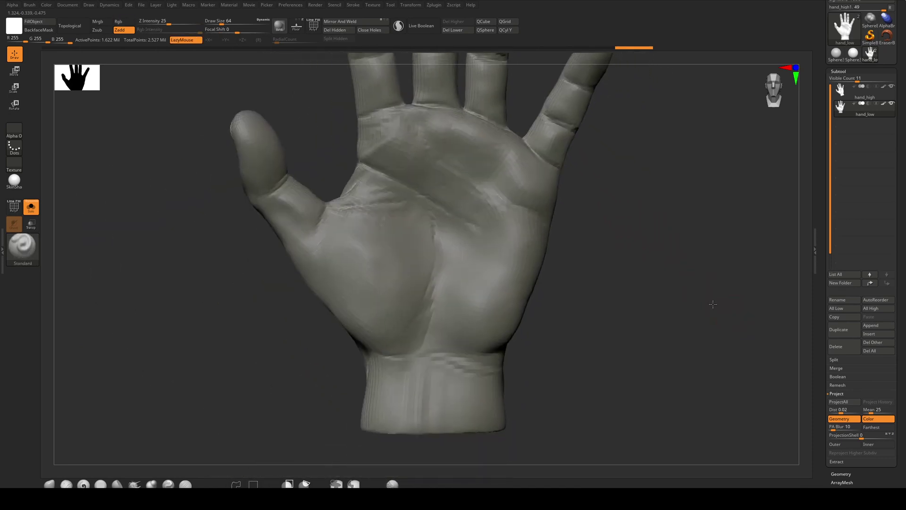
drag(901, 382, 901, 325)
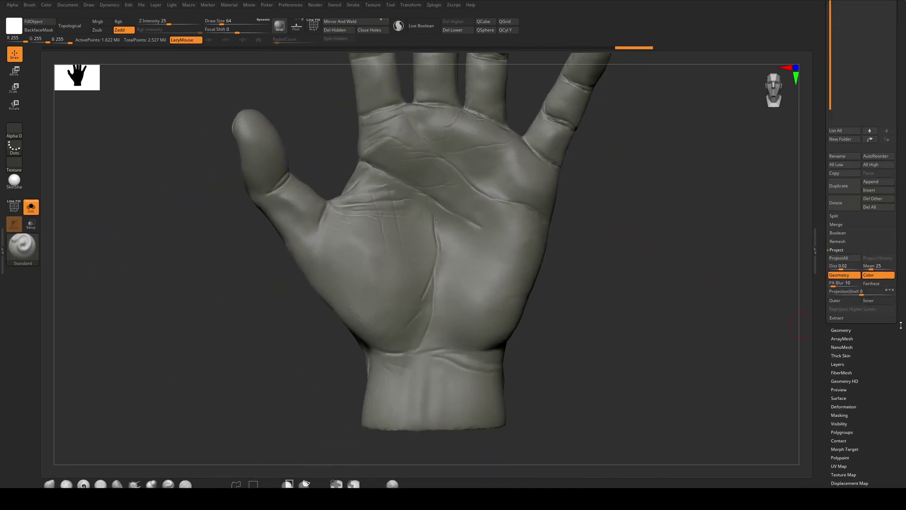
click(841, 330)
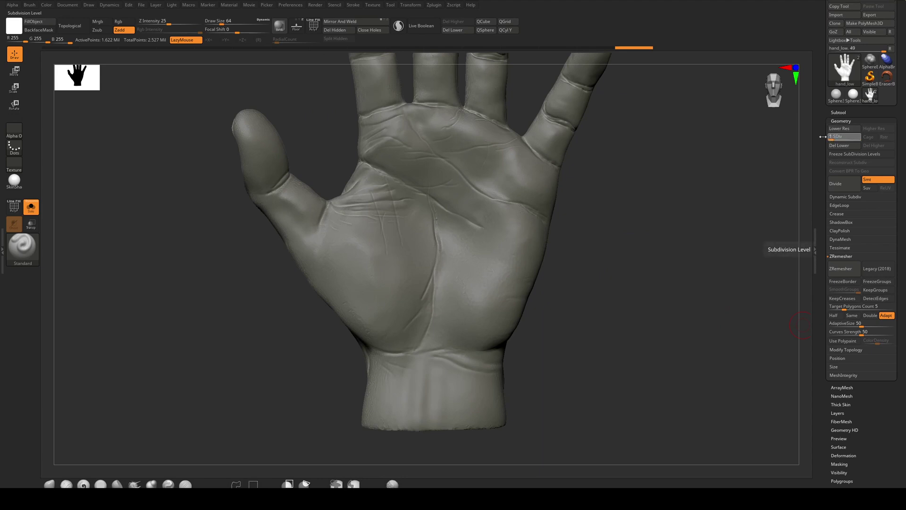
drag(823, 136, 823, 136)
alt+drag(623, 180, 610, 243)
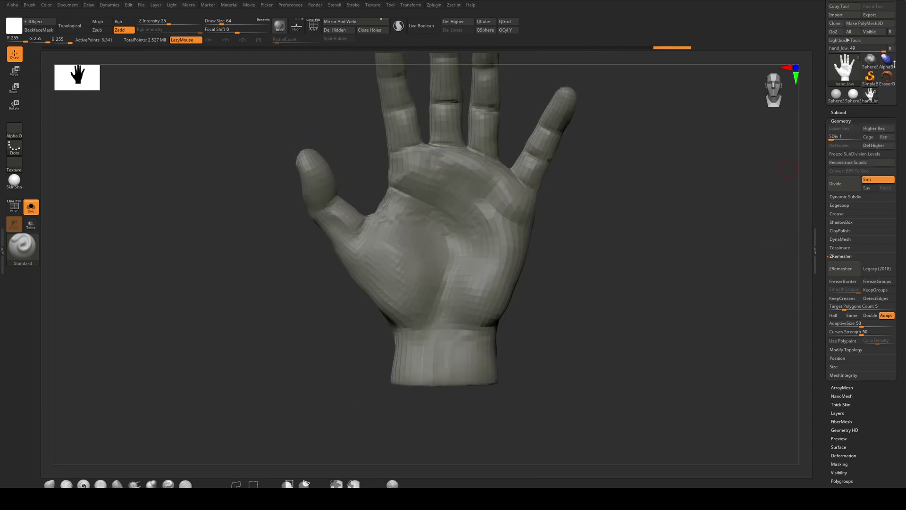
Dock the Zplugin palette in the side tray above the Tool palette.
drag(902, 57, 862, 78)
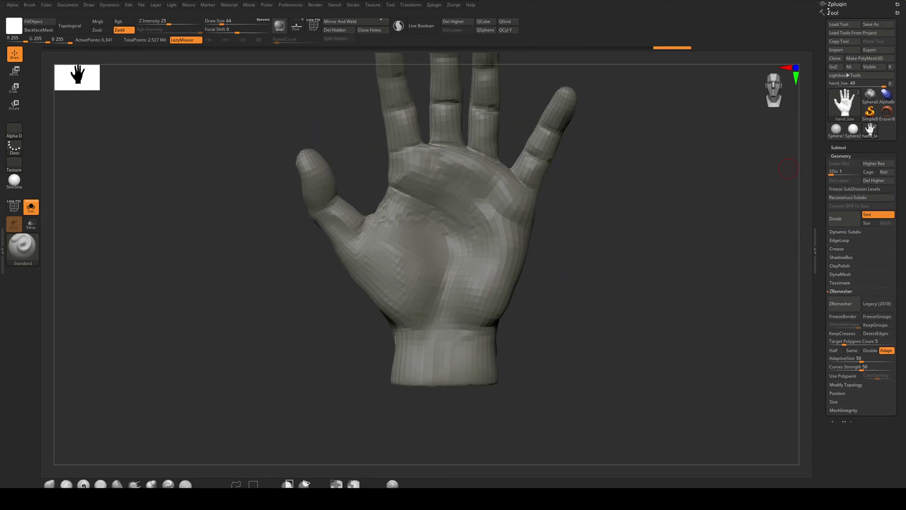
click(837, 4)
click(845, 100)
click(850, 100)
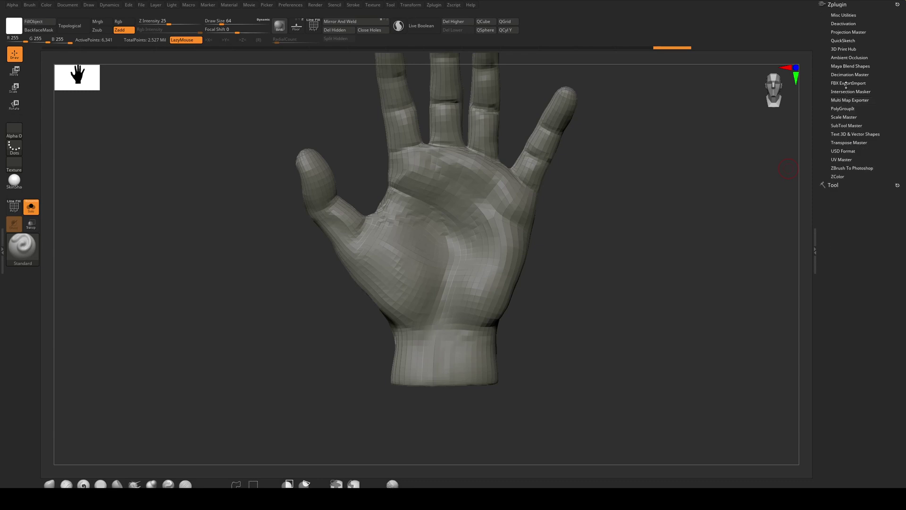
click(434, 5)
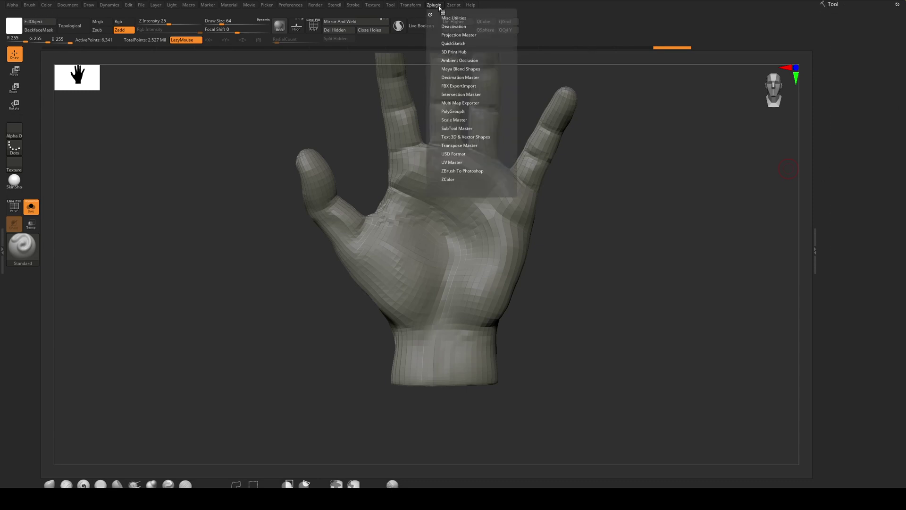
drag(430, 12, 842, 5)
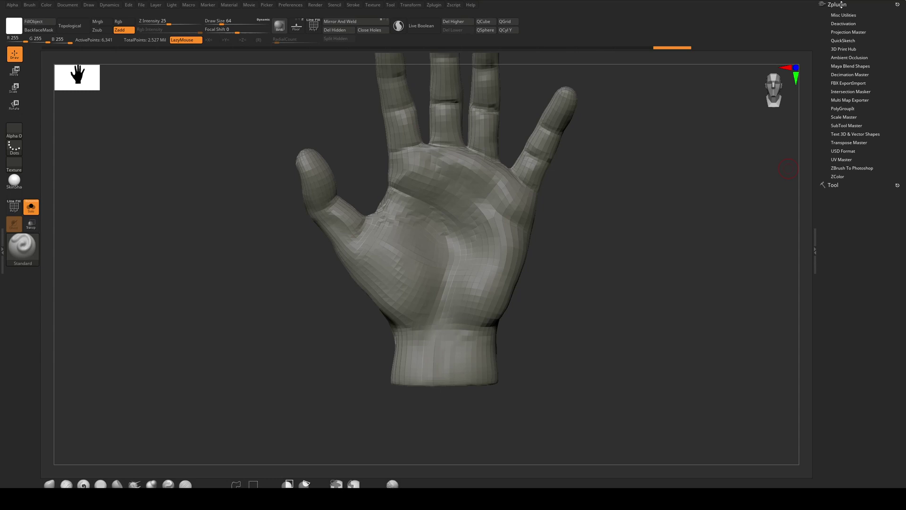
Unwrap hand_low's UVs with UV Master and collapse the plugin's settings.
click(842, 159)
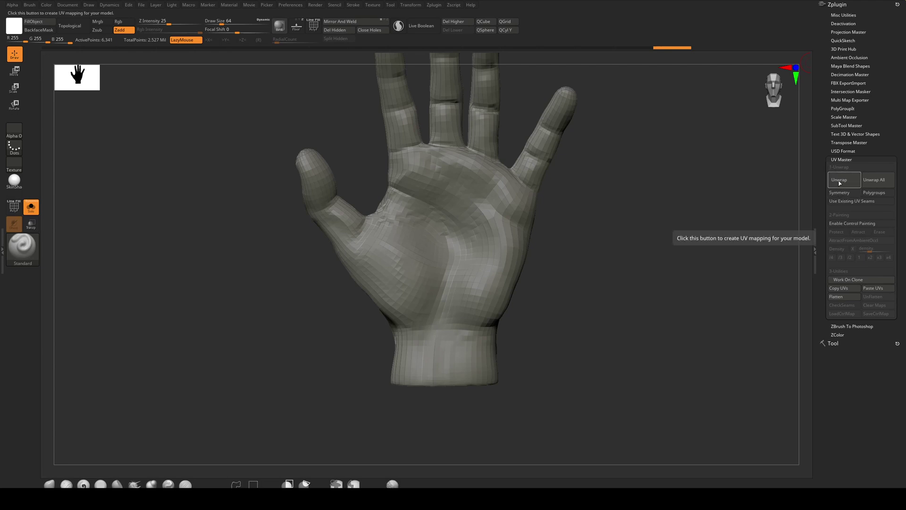
click(840, 182)
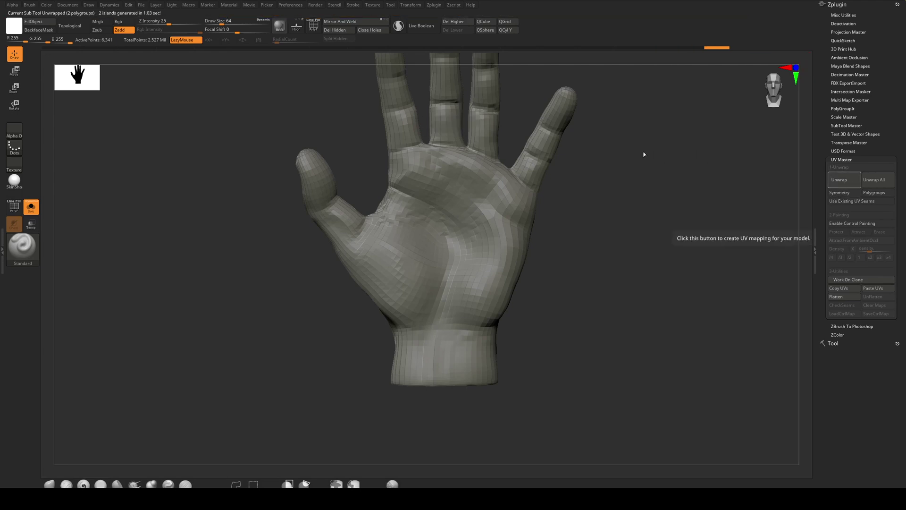
drag(647, 133, 624, 204)
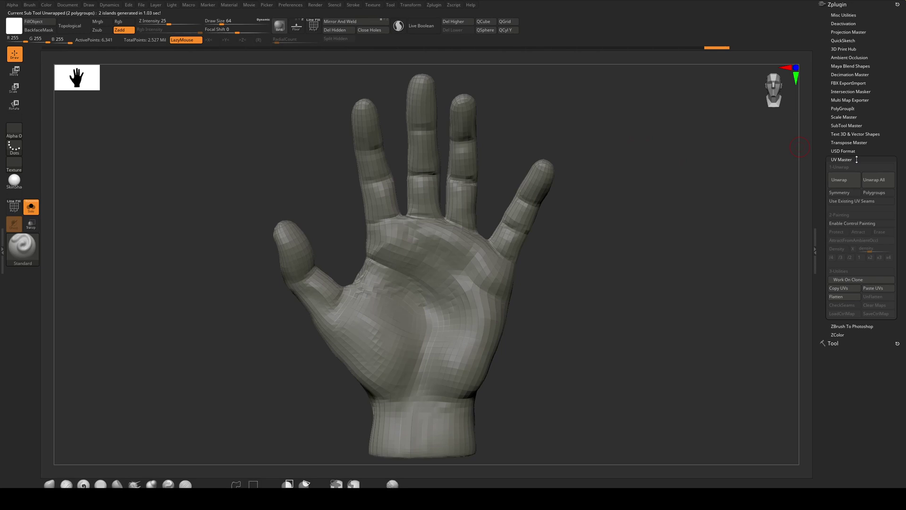
click(845, 159)
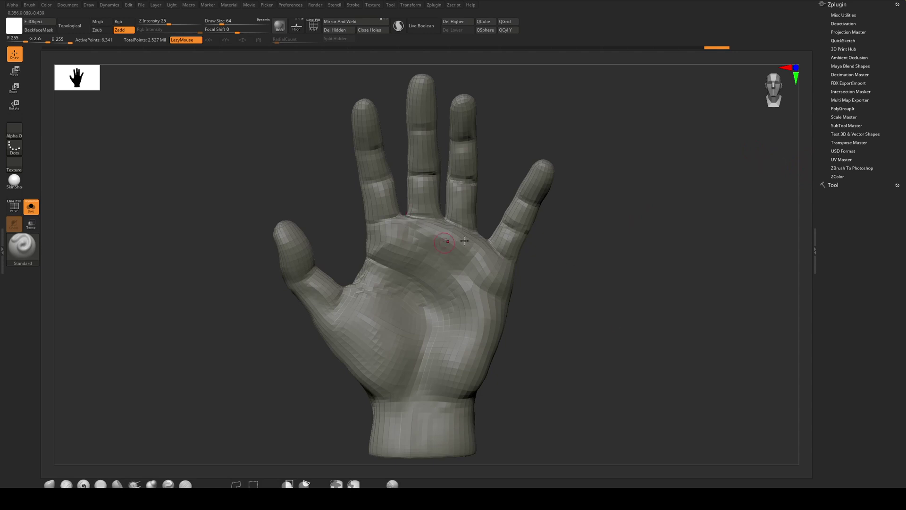
Return hand_low to subdivision level 1 after switching its level, and collapse the Tool palette.
click(841, 187)
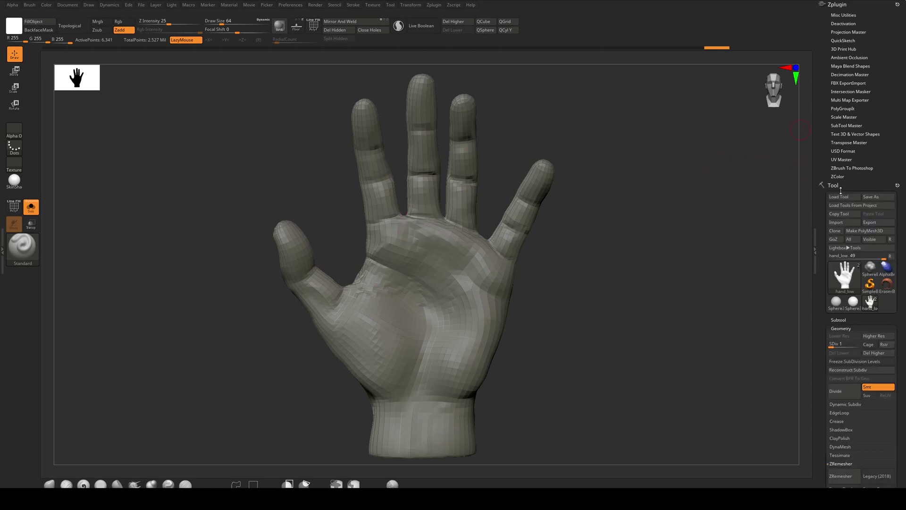
click(857, 345)
drag(857, 345, 830, 345)
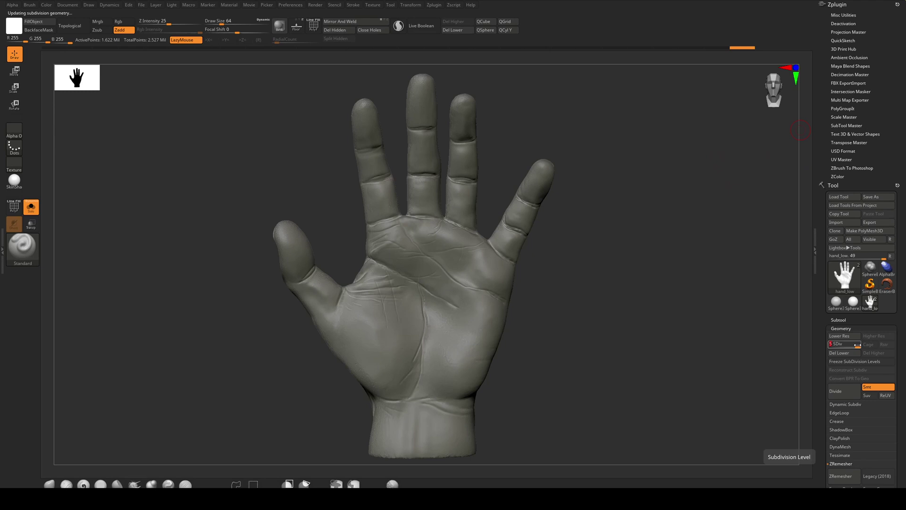
click(841, 186)
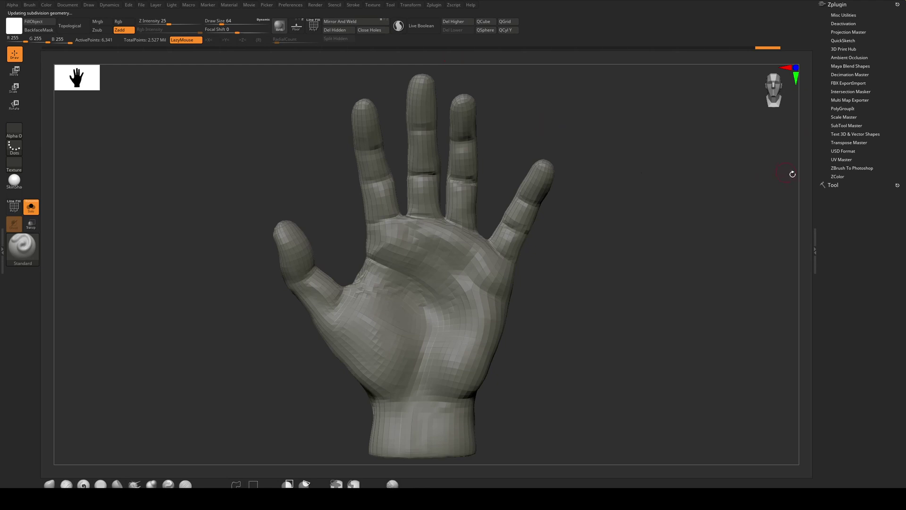
Review the tool's mesh export settings, including the quad option, scale and axis offsets.
click(833, 185)
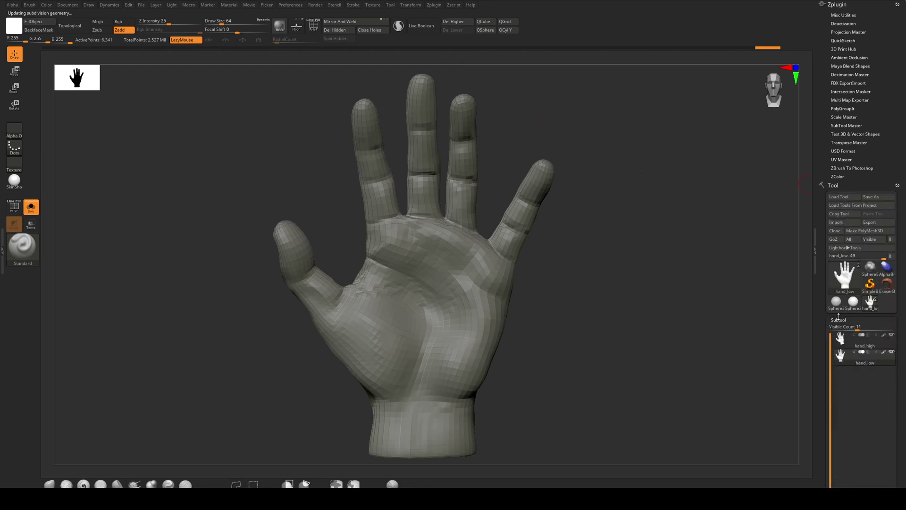
mouse_move(852, 356)
scroll(858, 222, down, 10)
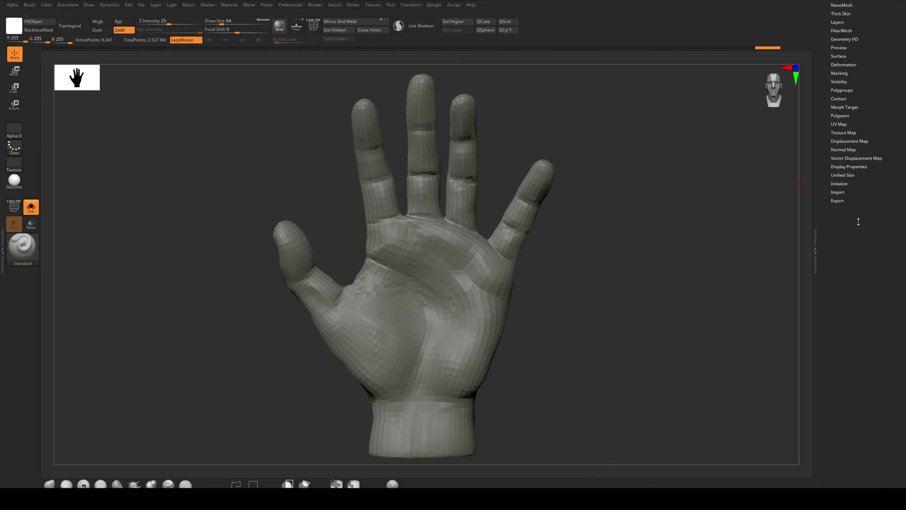
click(838, 200)
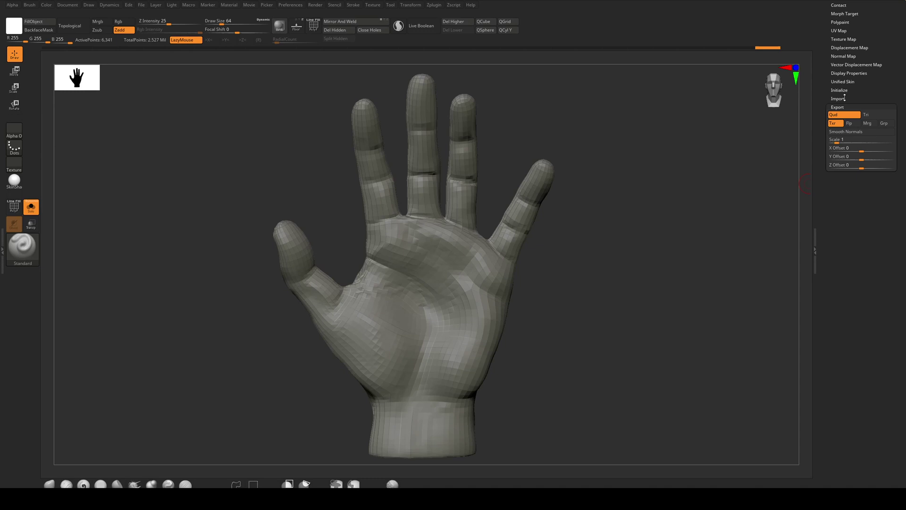
scroll(845, 98, up, 10)
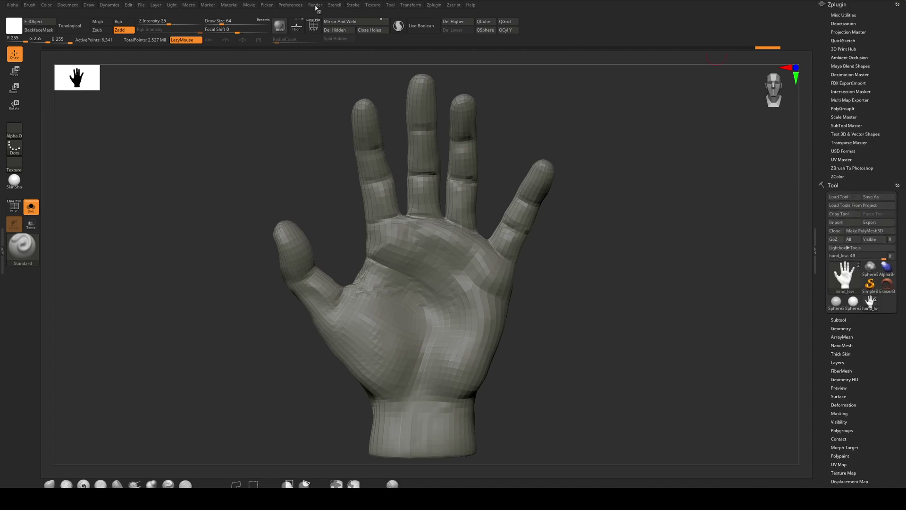
Review the vector displacement map settings in the import/export preferences and collapse the Tool palette.
click(290, 4)
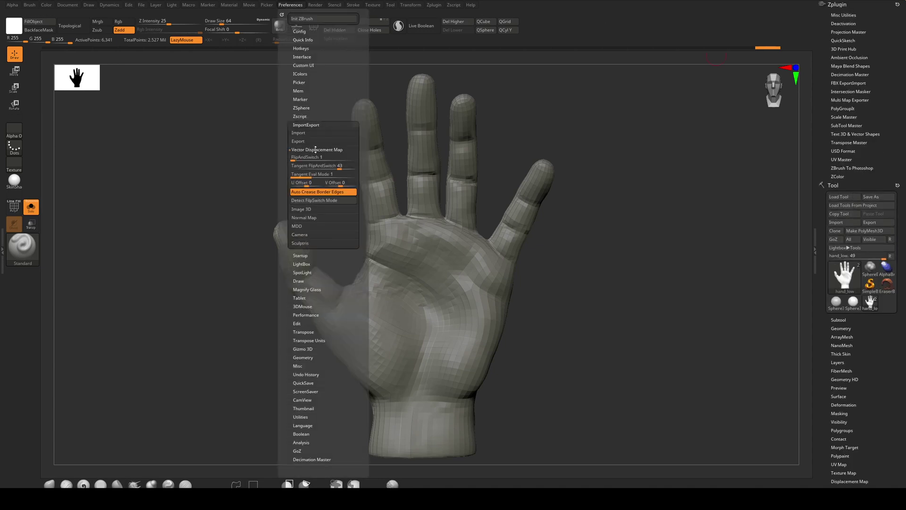
click(308, 124)
click(309, 125)
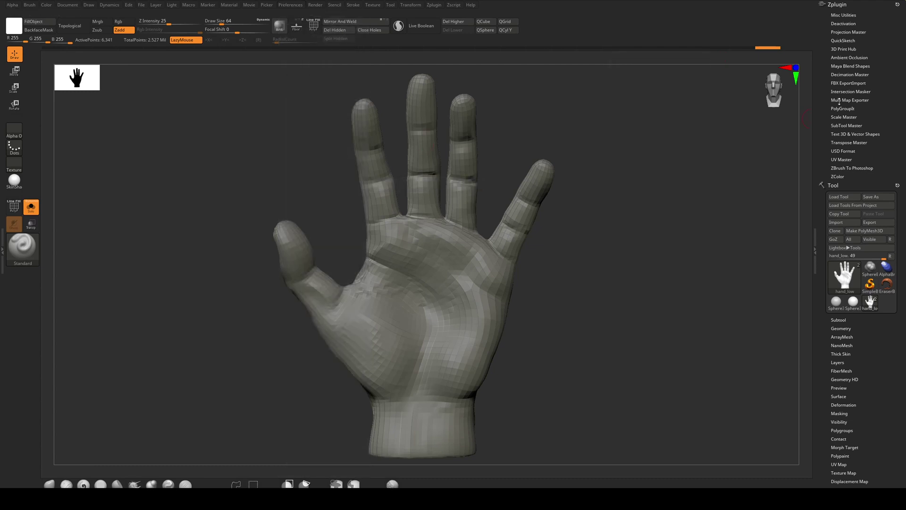
click(838, 187)
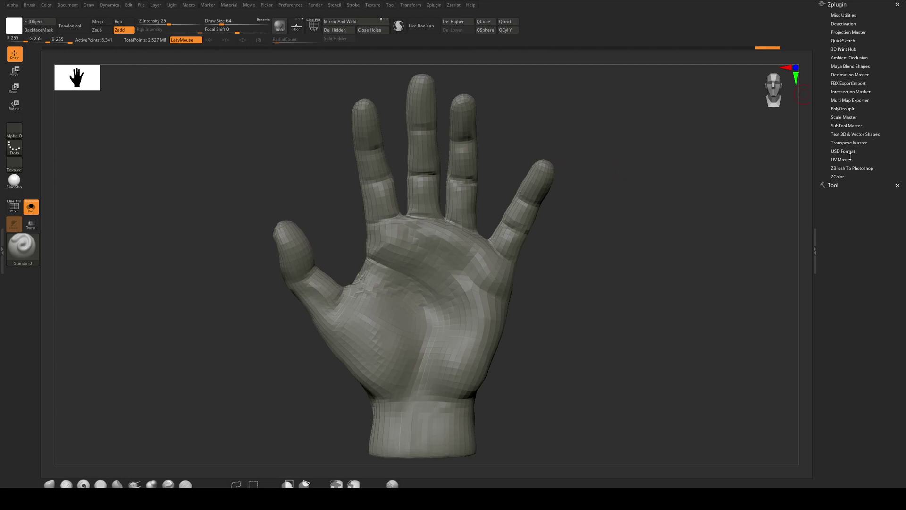
Enable Vector Displacement, Normal and Export Mesh as outputs in Multi Map Exporter.
click(848, 100)
click(843, 117)
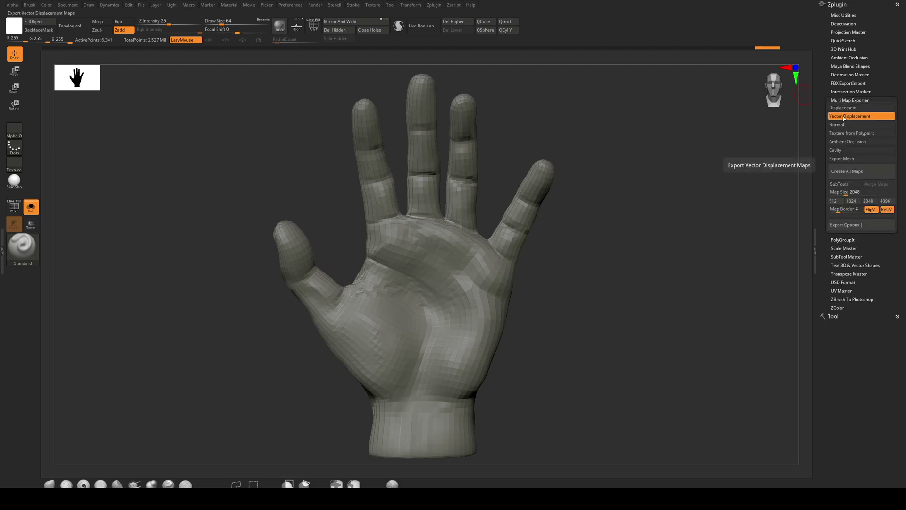
click(843, 126)
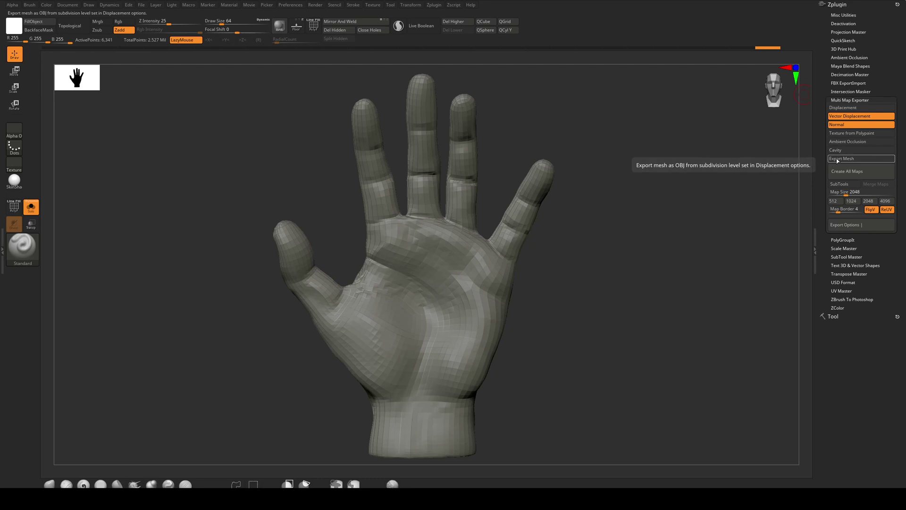
click(838, 159)
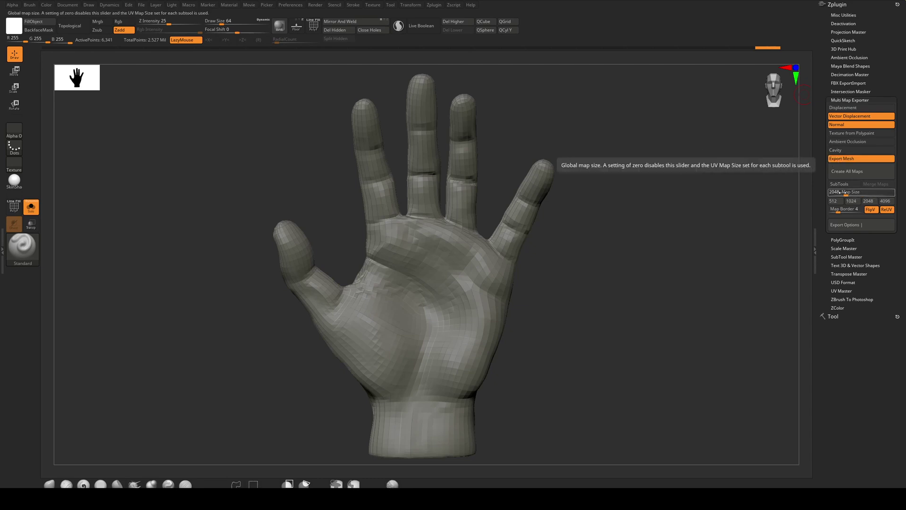
Review the vector displacement and normal map export options, and create all maps under the name hand_tutorial in the hand_tutorial folder.
click(846, 225)
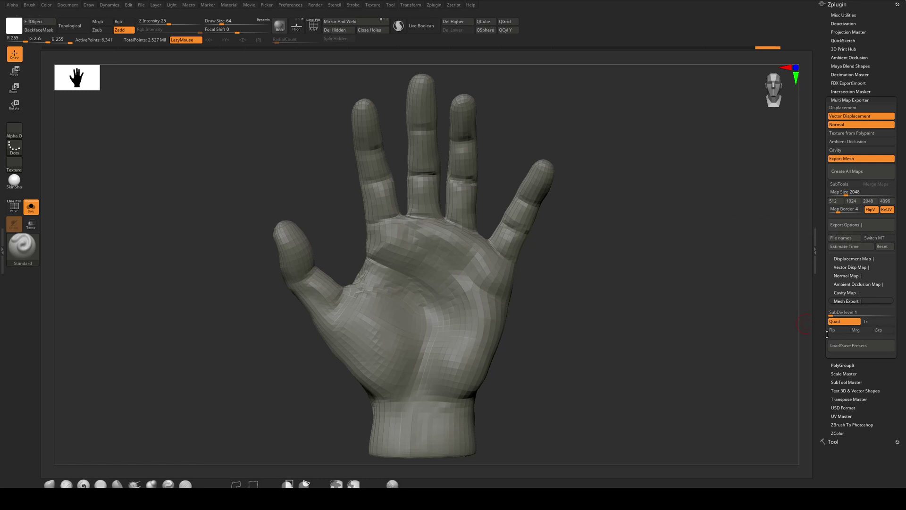
click(845, 275)
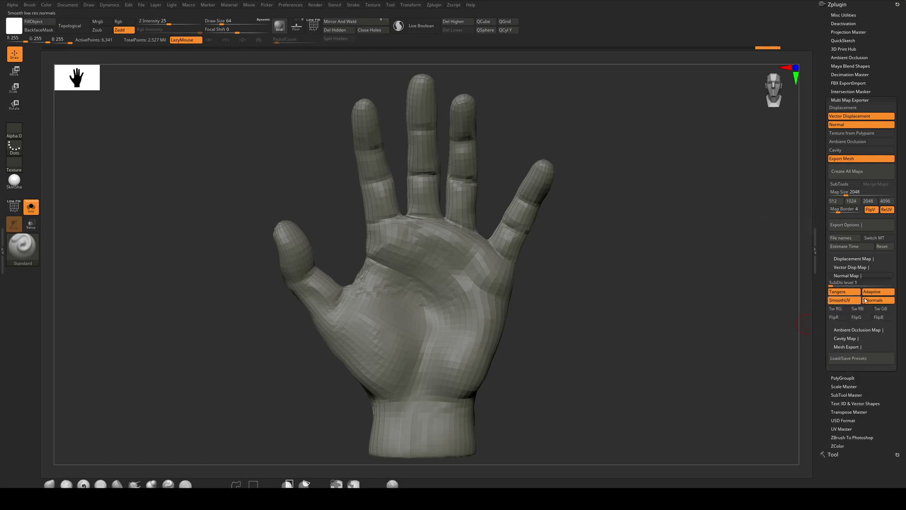
click(852, 268)
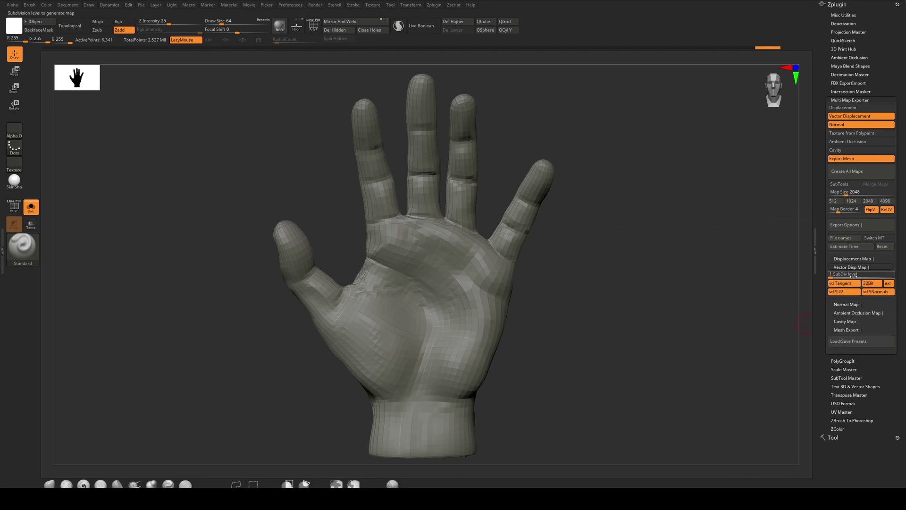
click(845, 267)
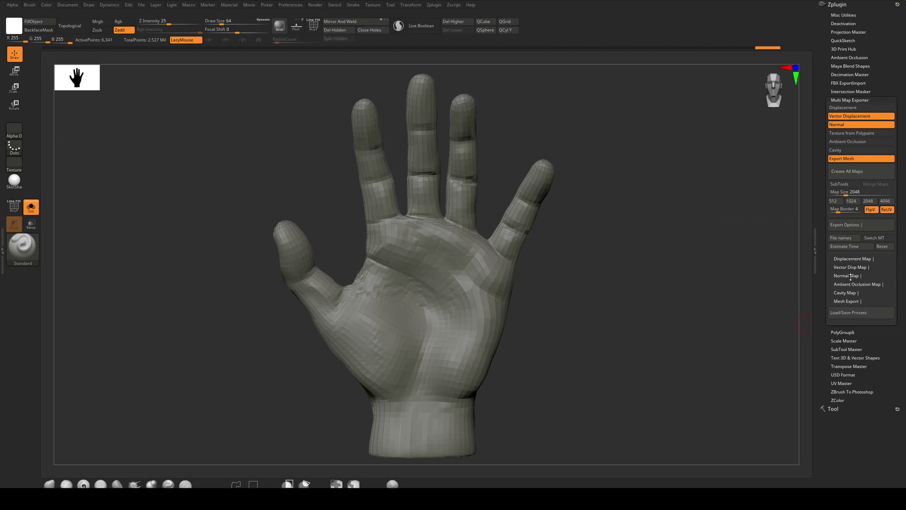
click(849, 276)
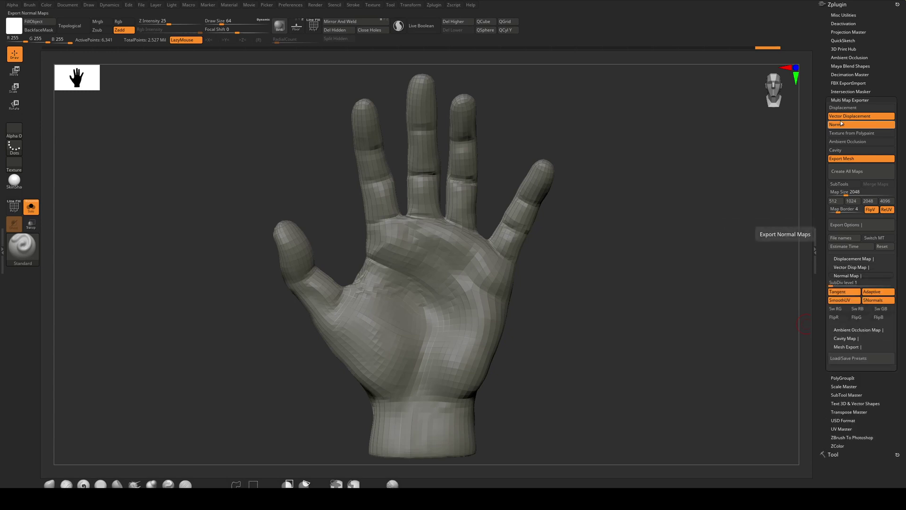
click(853, 172)
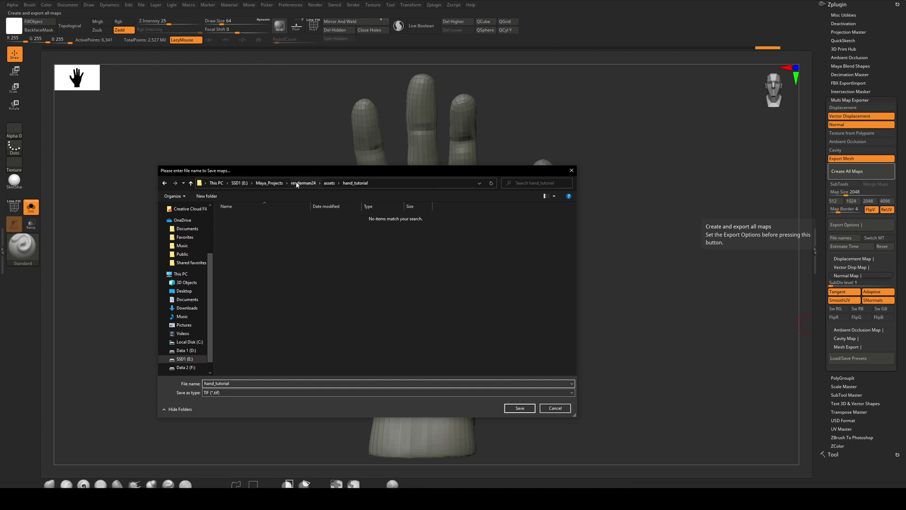
click(520, 408)
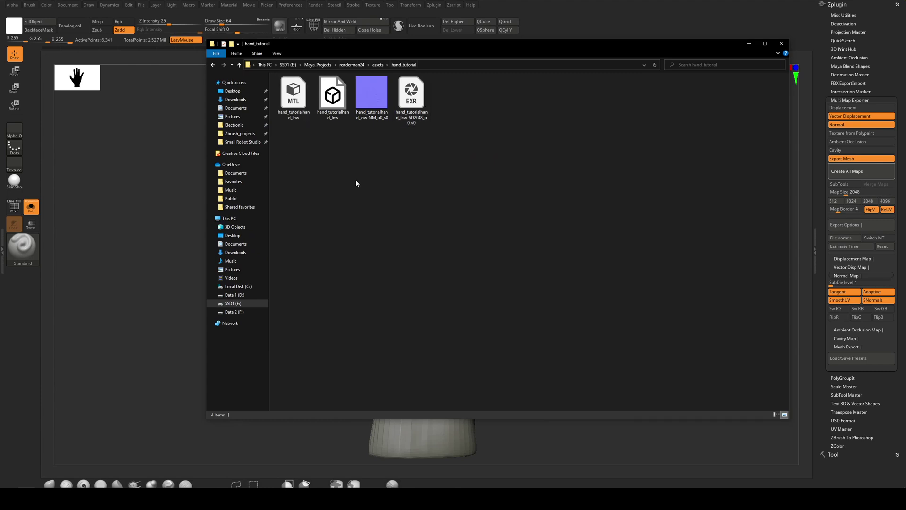
Delete the exported MTL file from the hand_tutorial folder and select the EXR displacement map.
click(293, 97)
key(Delete)
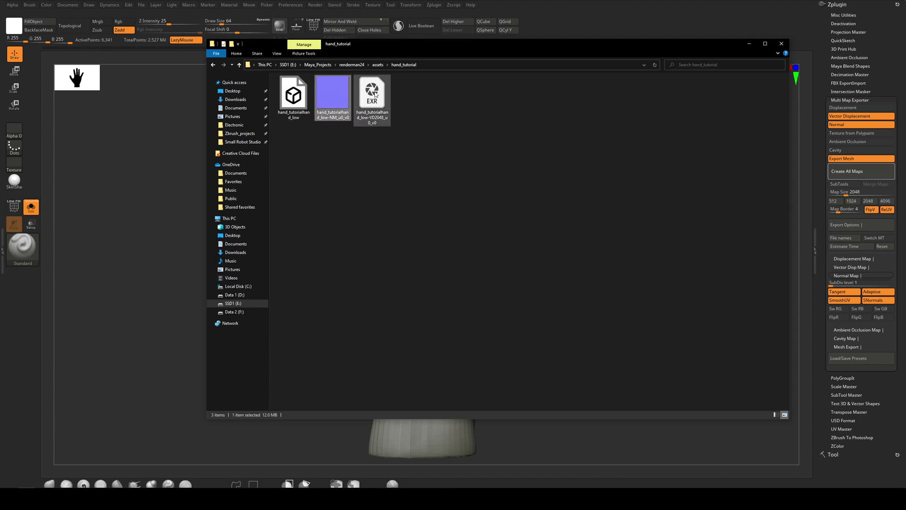
click(372, 97)
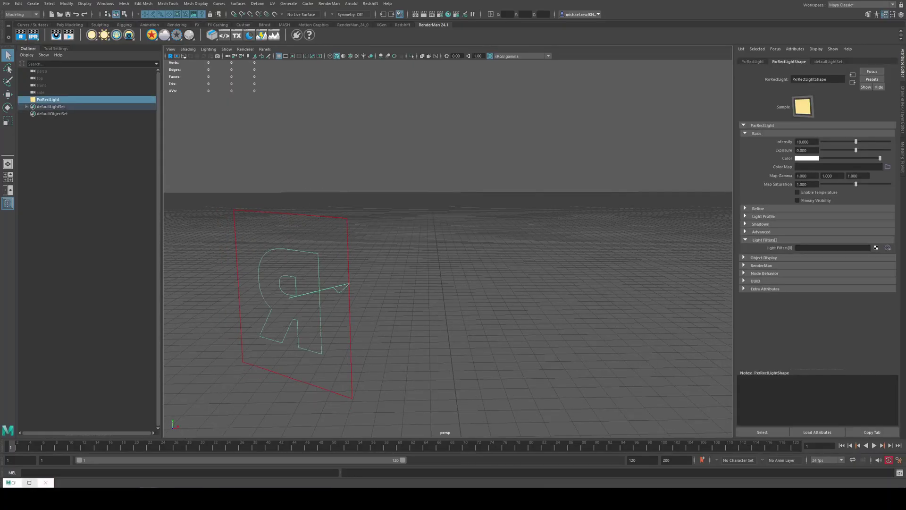
Bring the hand_tutorialhand_low mesh from the hand_tutorial folder in File Explorer into the Maya scene.
key(alt+Tab)
drag(420, 43, 634, 49)
click(499, 92)
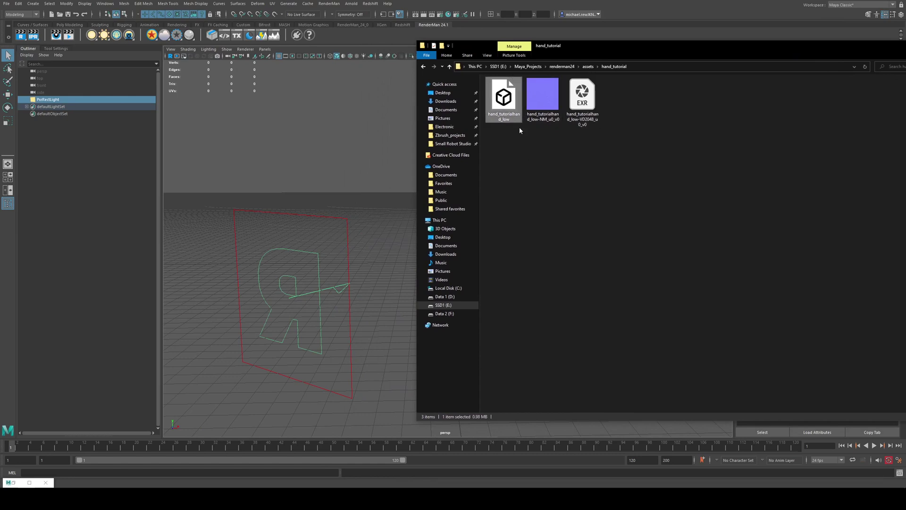
drag(510, 103, 313, 160)
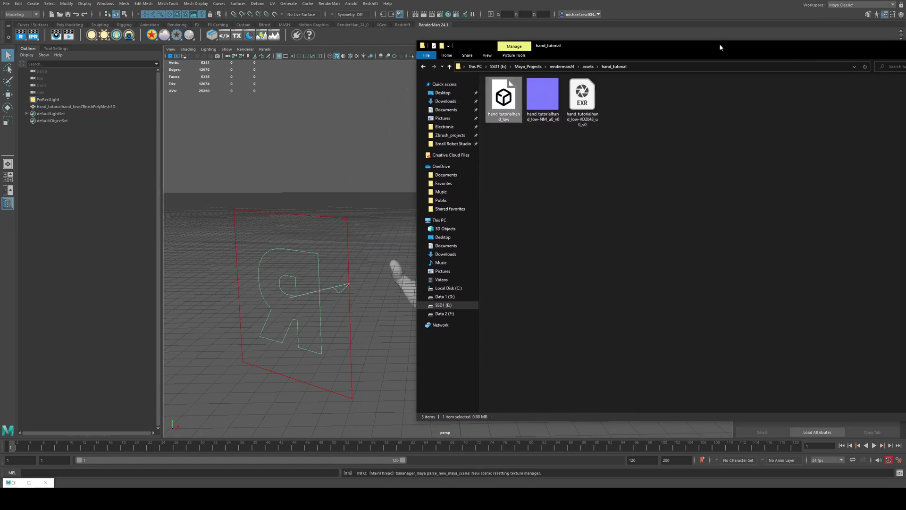
drag(719, 44, 162, 87)
click(401, 86)
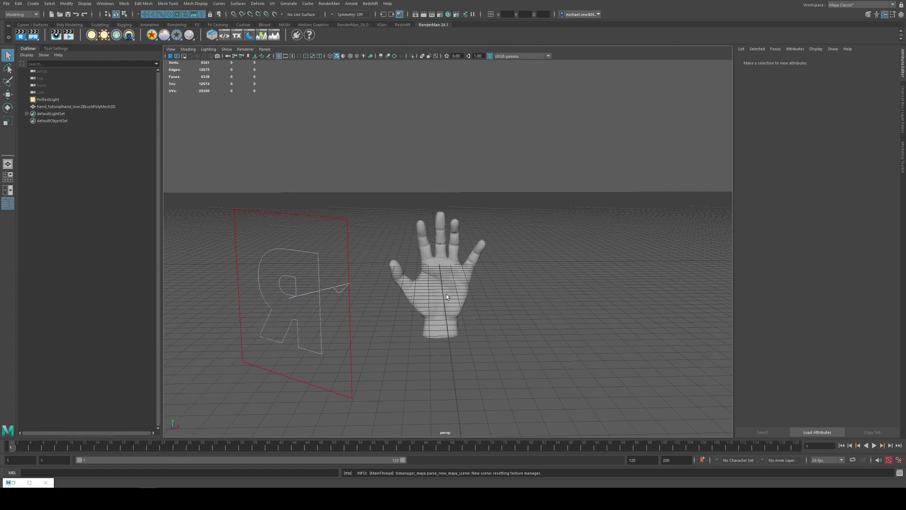
Frame the imported hand, preview it with a RenderMan viewport render to inspect its faceting, and stop the render.
click(446, 290)
key(f)
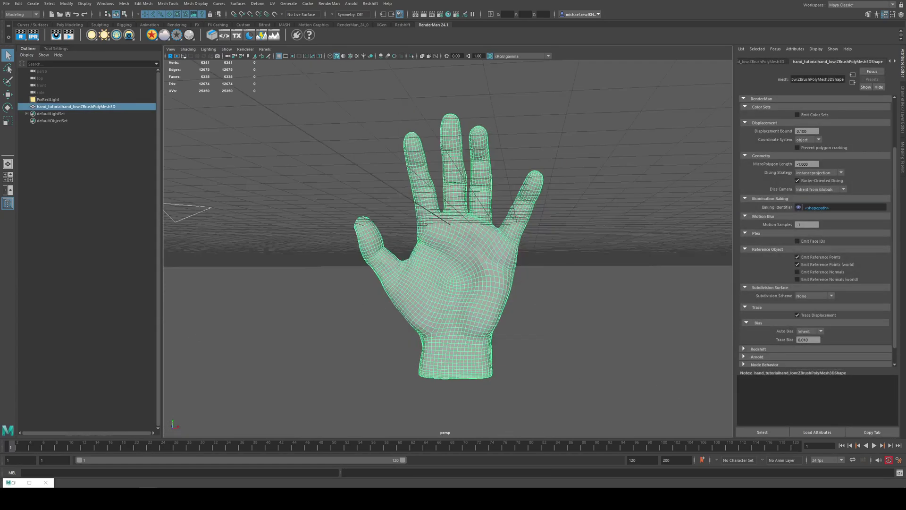
alt+drag(471, 116, 435, 137)
alt+right_drag(435, 138, 349, 115)
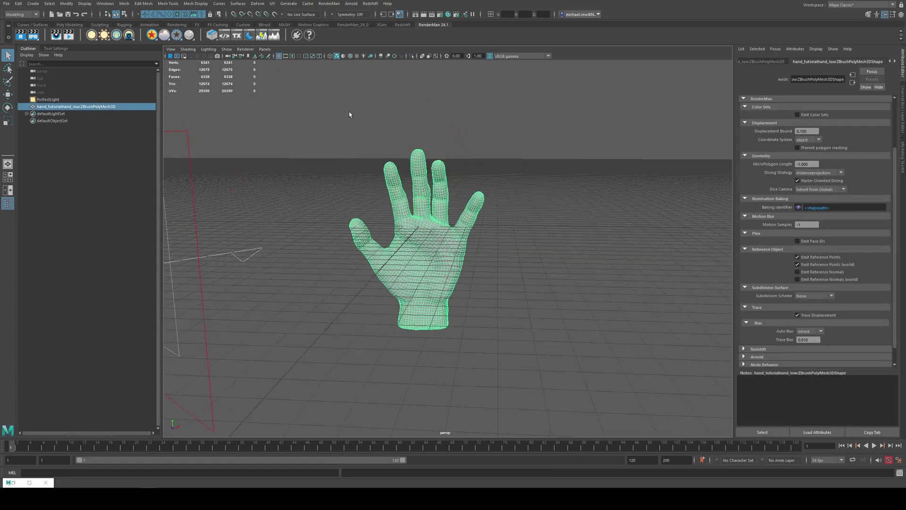
click(350, 114)
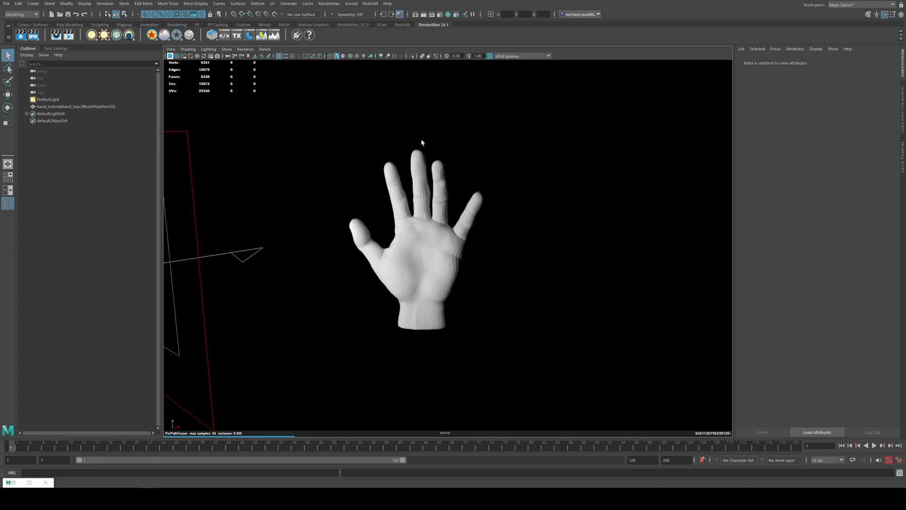
click(437, 195)
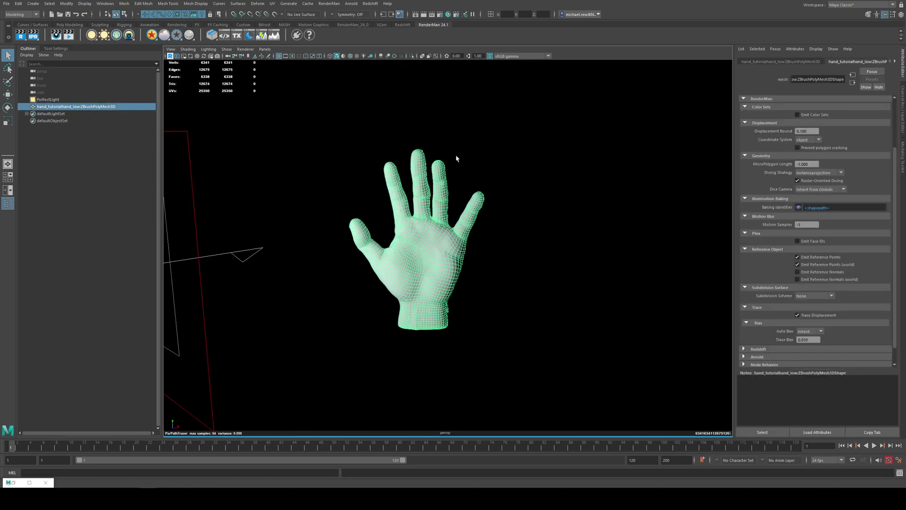
click(457, 158)
click(171, 56)
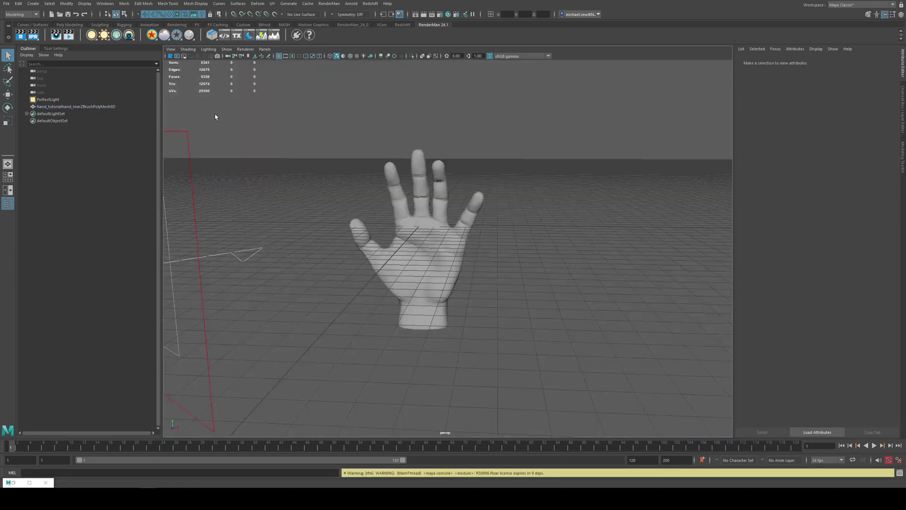
Set the hand mesh's RenderMan subdivision scheme to Catmull-Clark.
click(428, 237)
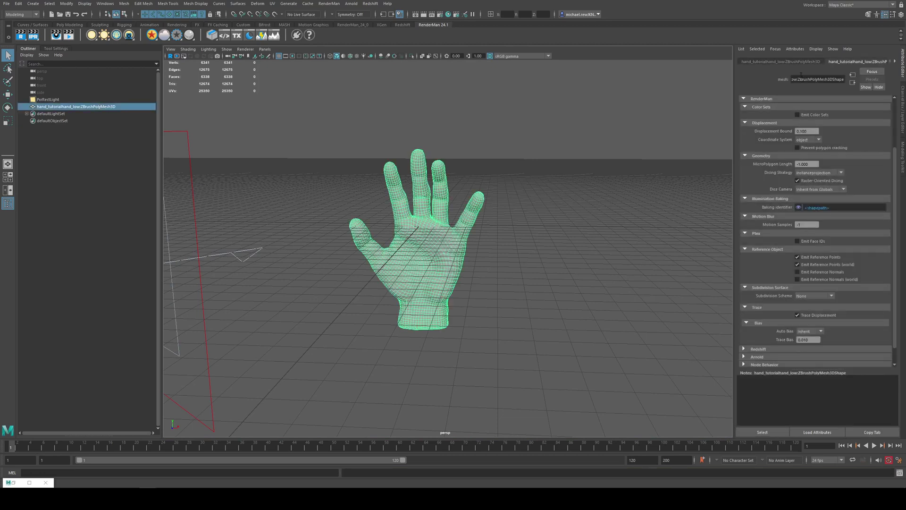
scroll(770, 237, down, 1)
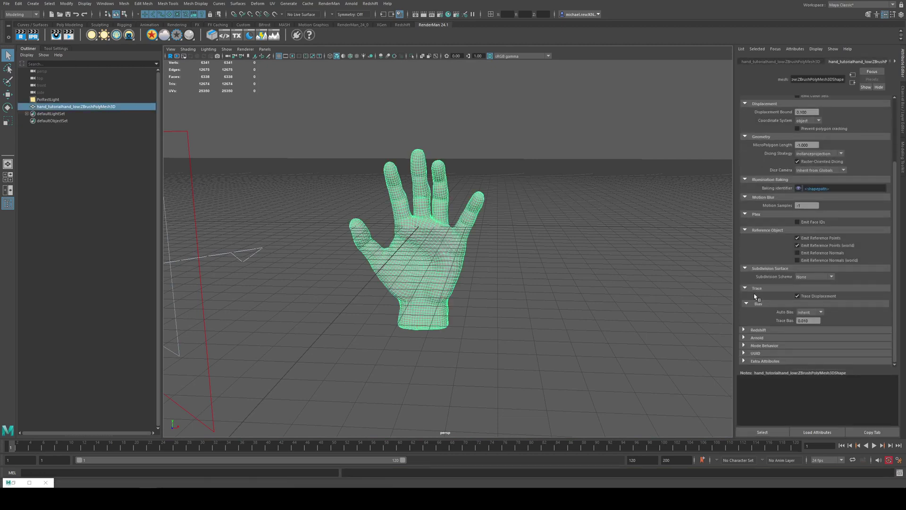
scroll(782, 120, up, 2)
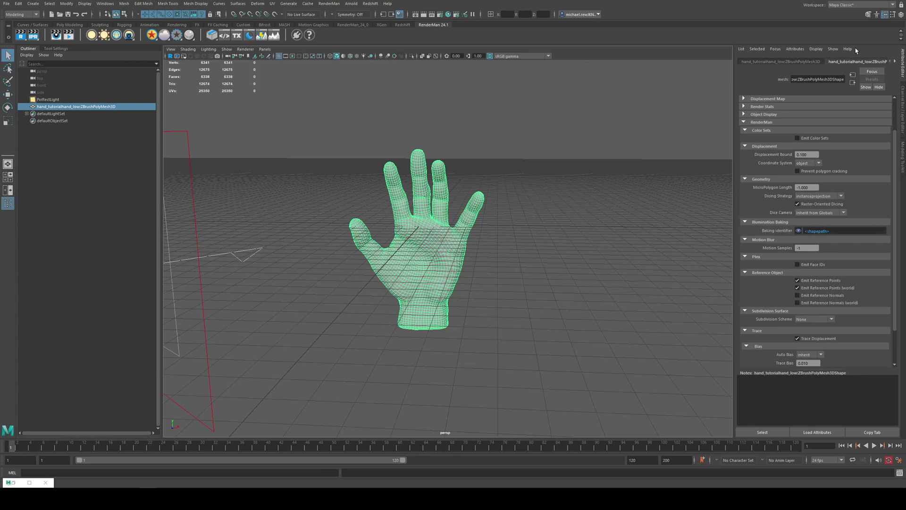
scroll(764, 148, up, 2)
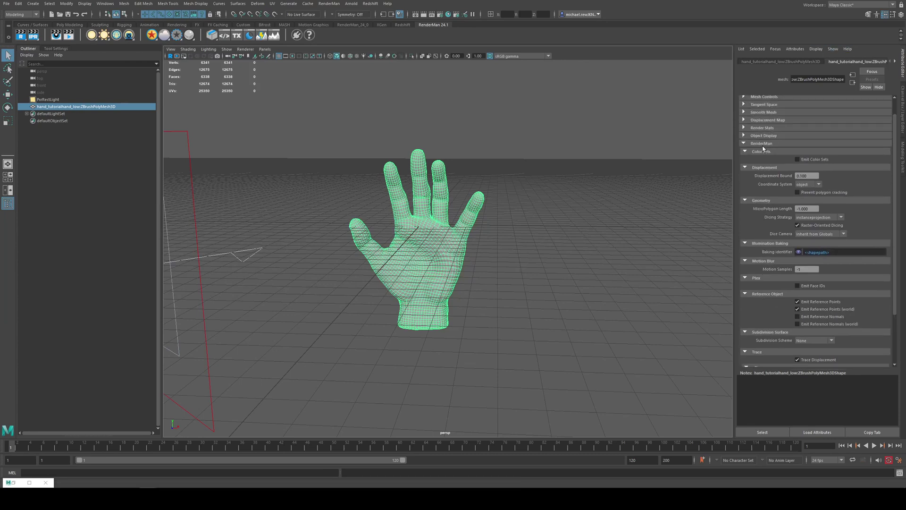
click(765, 143)
click(765, 163)
scroll(775, 198, down, 3)
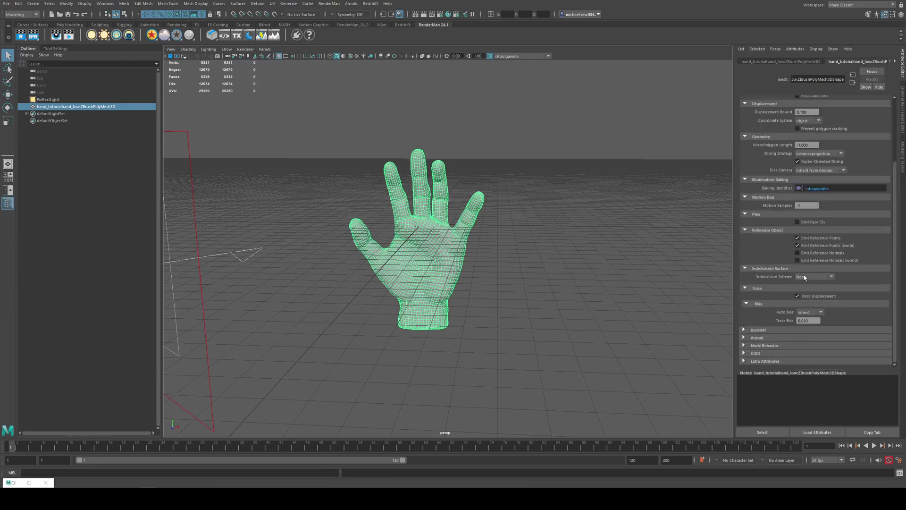
click(810, 280)
click(810, 289)
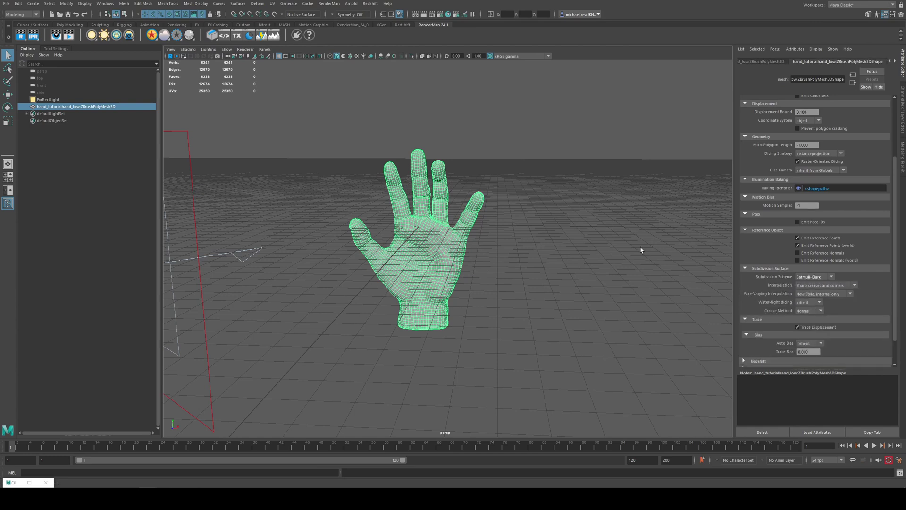
Render the hand in the viewport to check the subdivided surface up close, and stop the render.
click(170, 56)
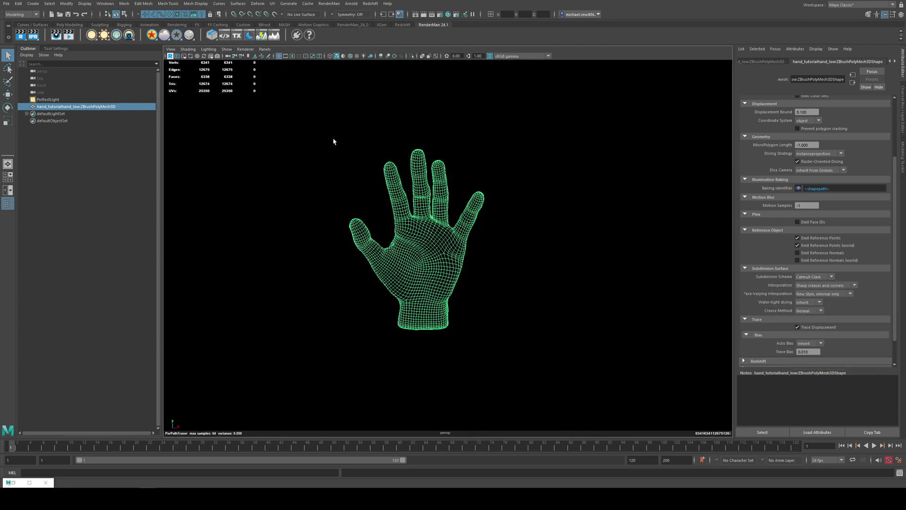
click(340, 134)
scroll(484, 262, up, 5)
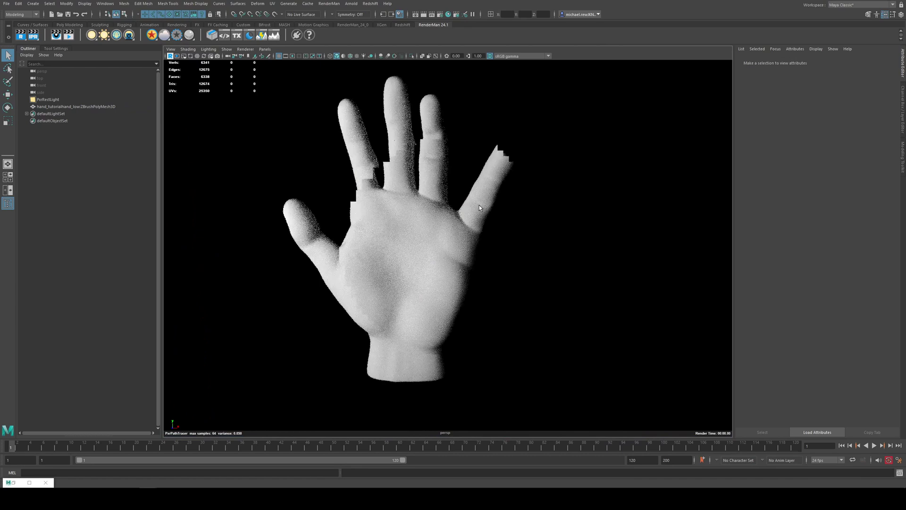
click(170, 56)
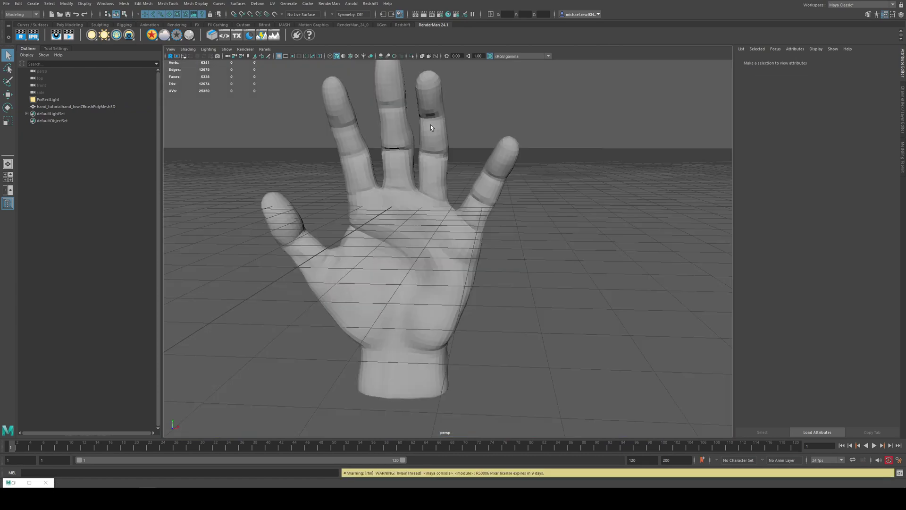
Assign a new PxrSurface material to the hand mesh and name it handTutorial_mat.
scroll(429, 125, down, 3)
click(424, 221)
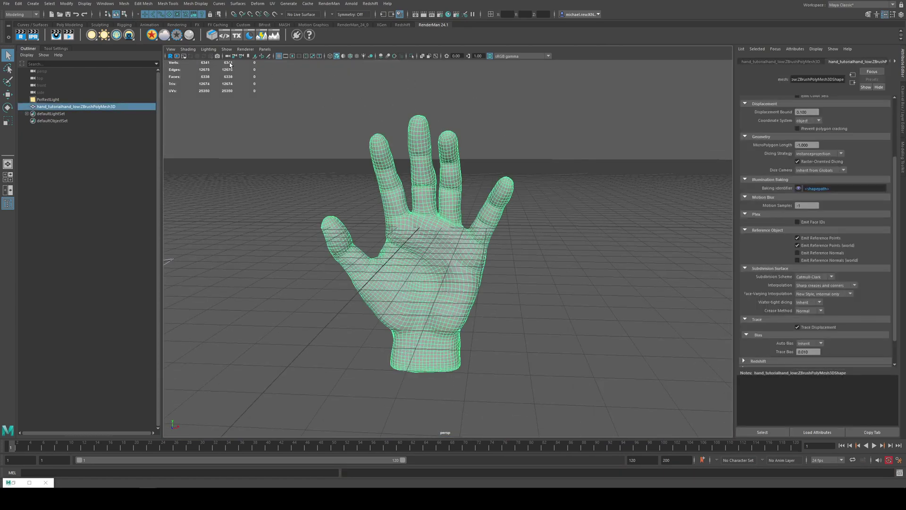
click(152, 35)
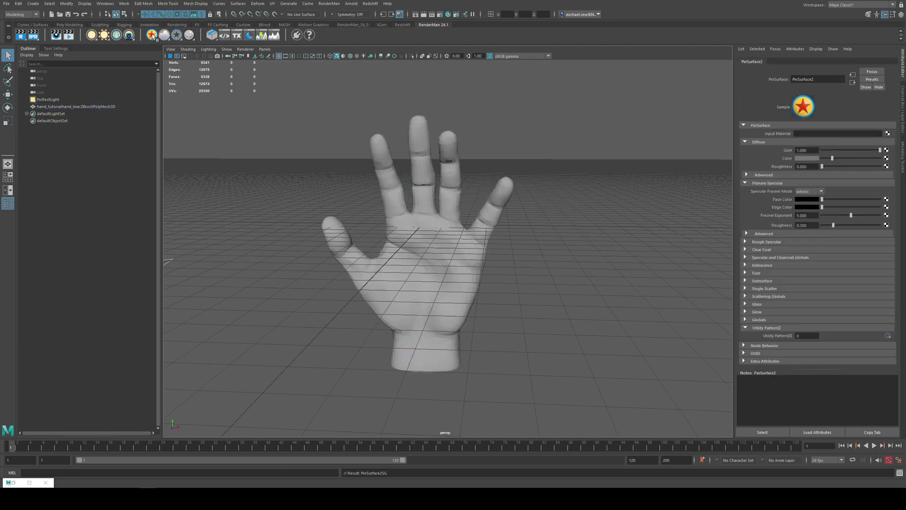
drag(816, 79, 637, 33)
text(handTutorial_mat)
key(Return)
Open the Hypershade, clear its graph and display the input and output connections of handTutorial_mat.
click(448, 14)
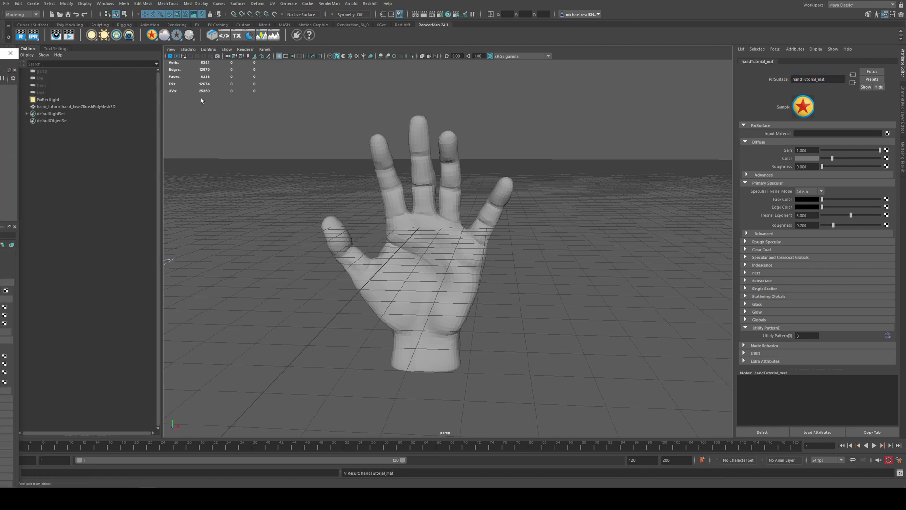
alt+middle_drag(280, 180, 301, 169)
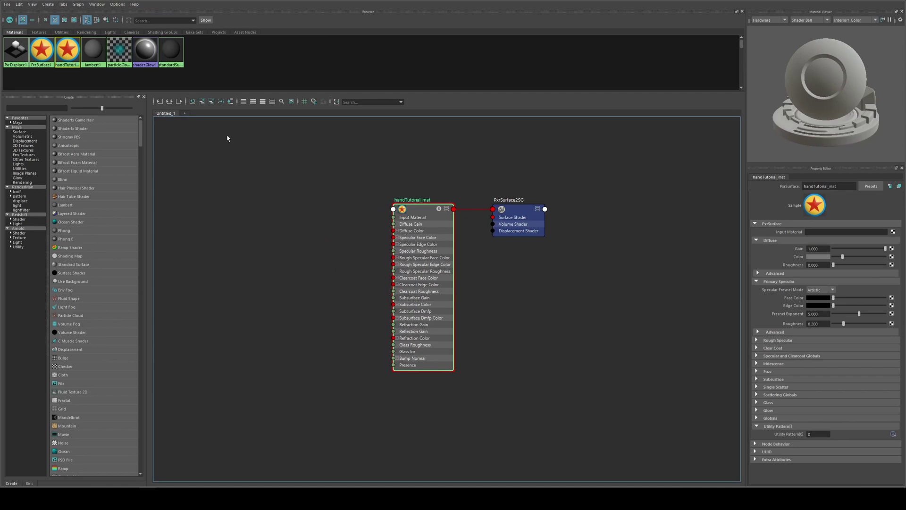
click(192, 101)
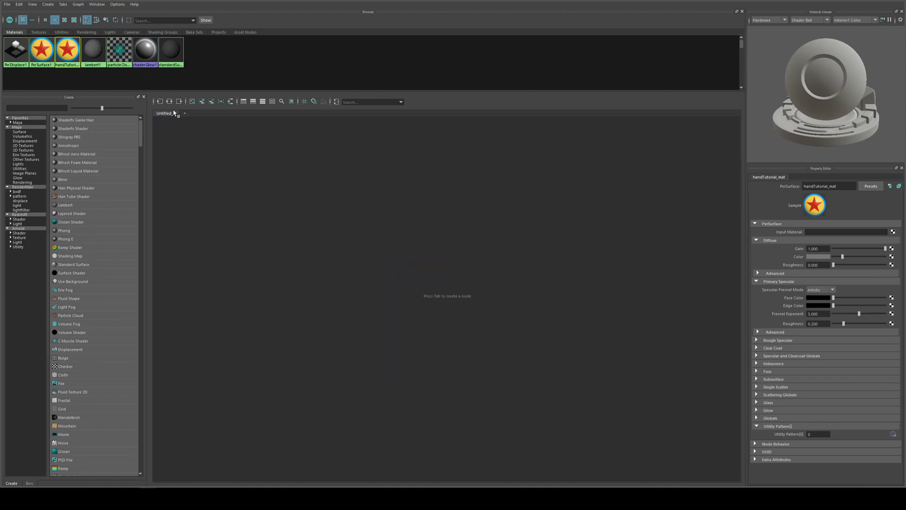
click(170, 102)
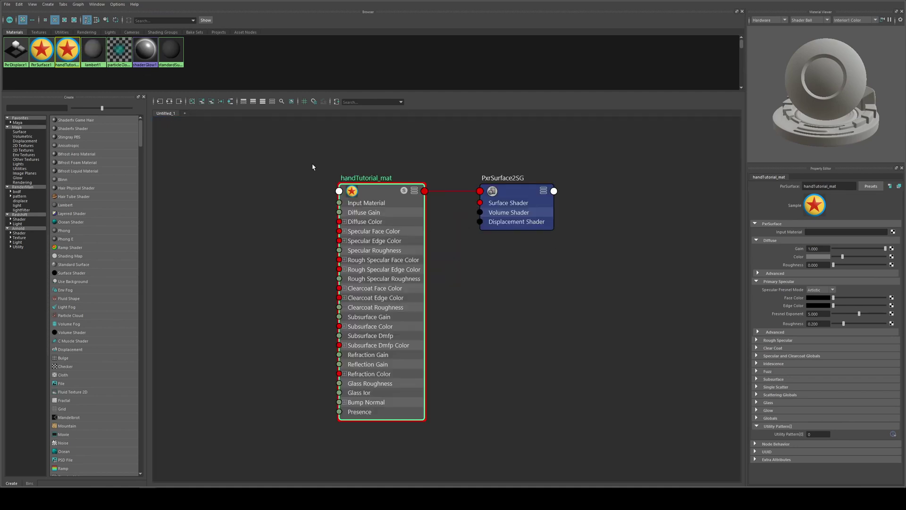
Add a PxrNormalMap node to the material graph, beside the handTutorial_mat node.
key(Tab)
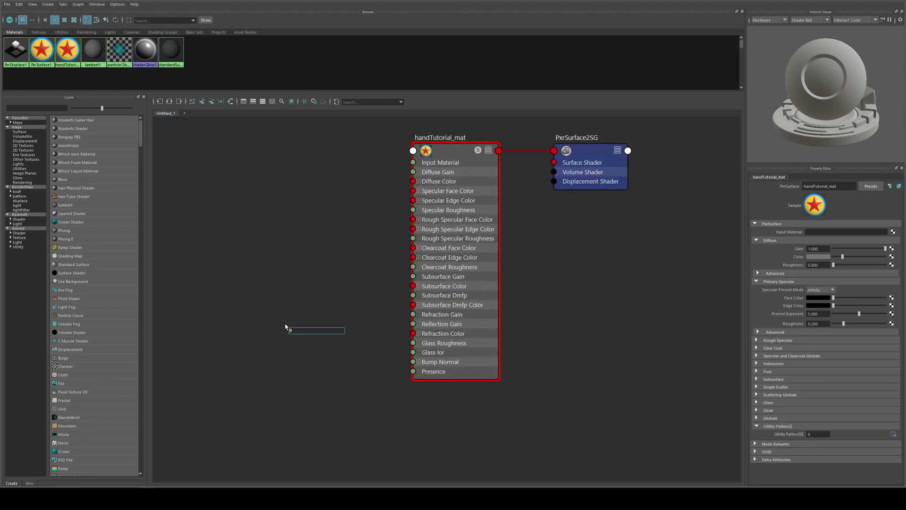
text(pxr)
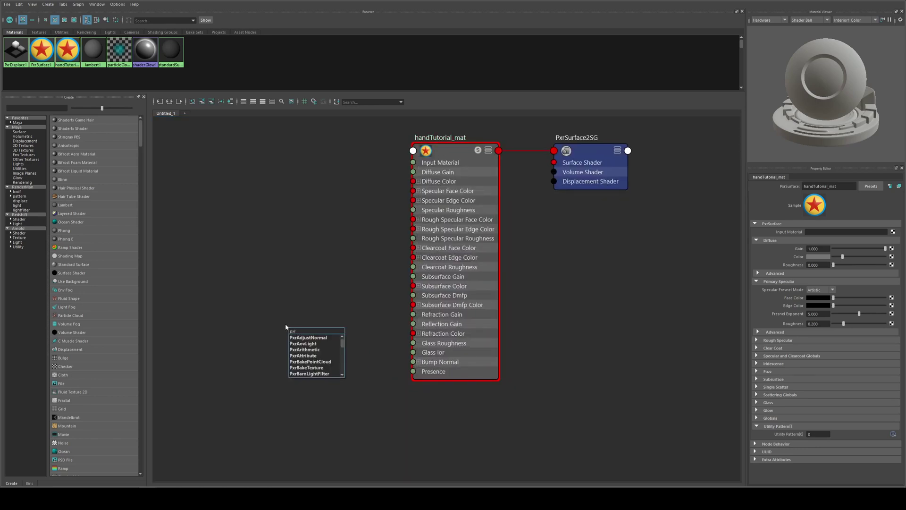
text(norma)
key(Return)
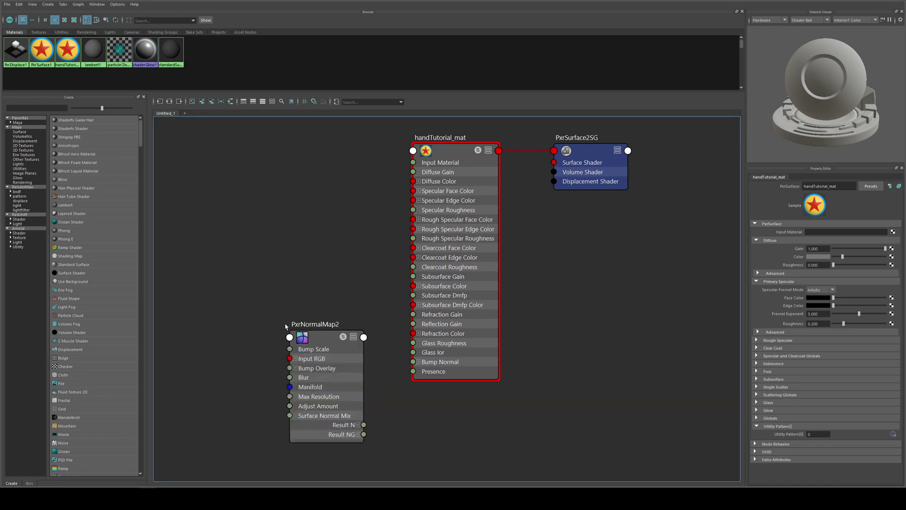
drag(302, 341, 282, 314)
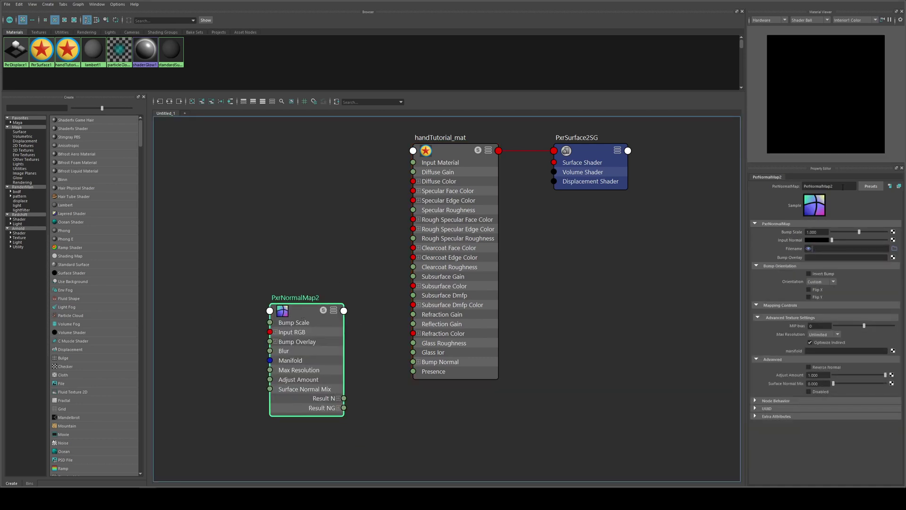
Load hand_tutorialhand_low-NM_u0_v0.tif into the normal map node and connect its Result N to the material's Bump Normal.
click(894, 249)
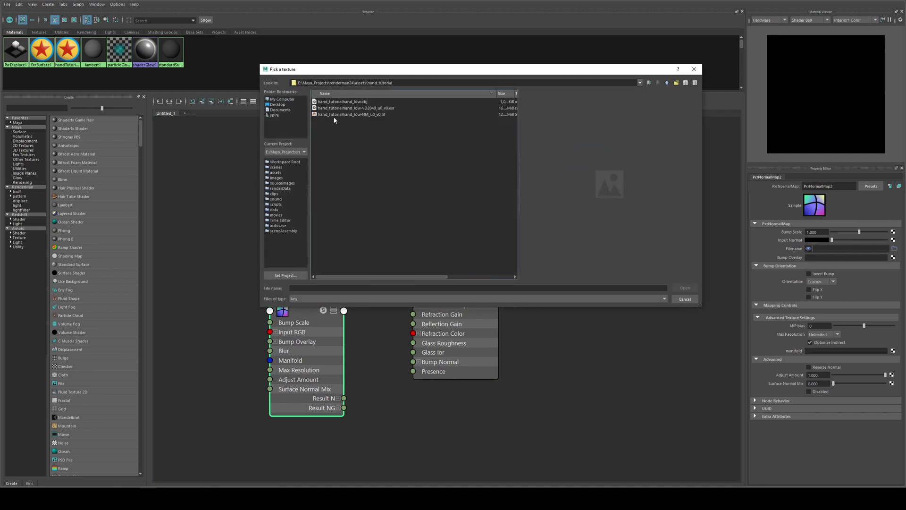
click(349, 114)
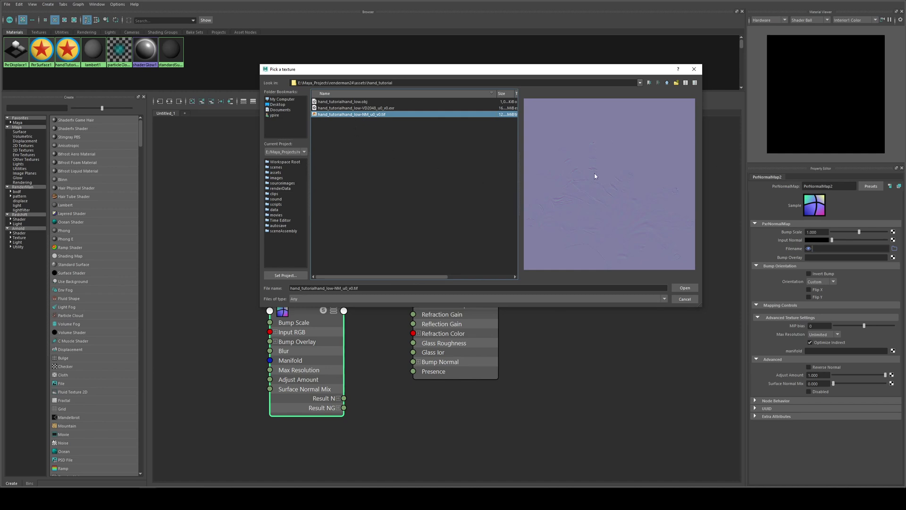
click(685, 288)
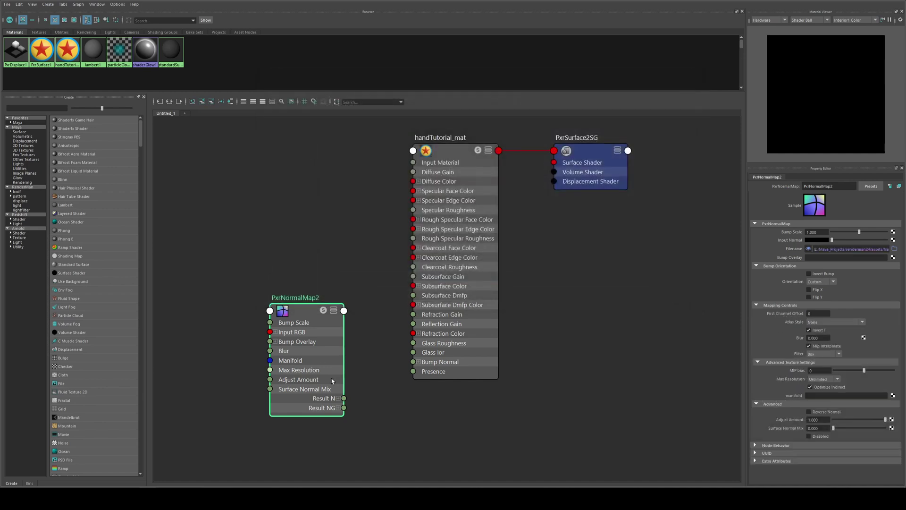
drag(343, 399, 416, 363)
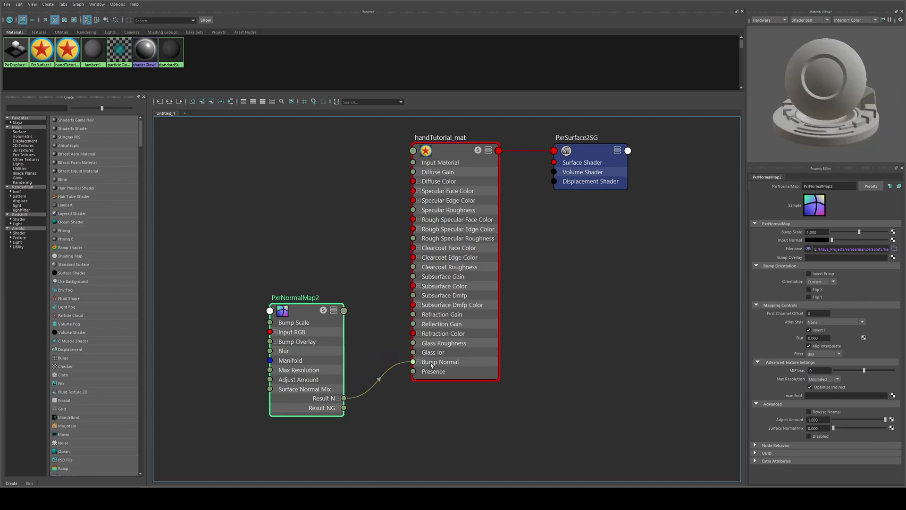
drag(282, 320, 268, 278)
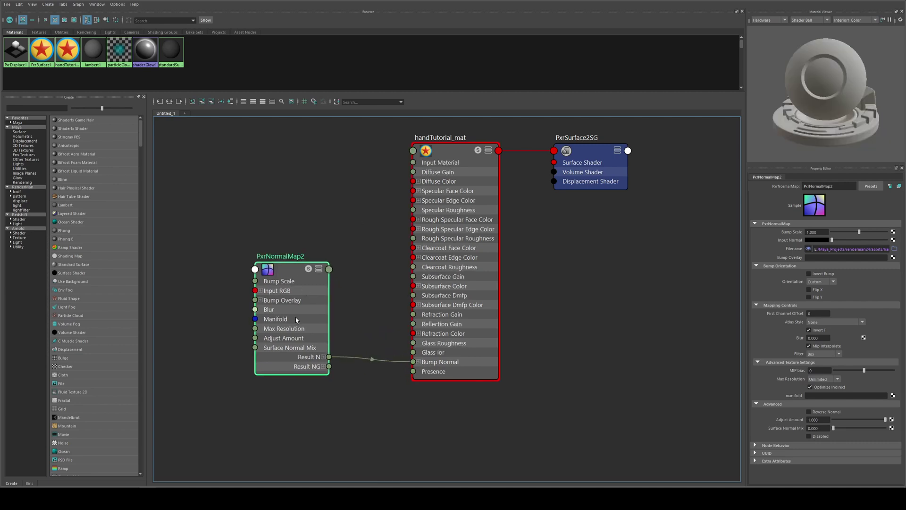
Return to the scene, render the hand in the viewport and orbit around it to examine the normal map detail.
click(860, 0)
scroll(488, 194, up, 4)
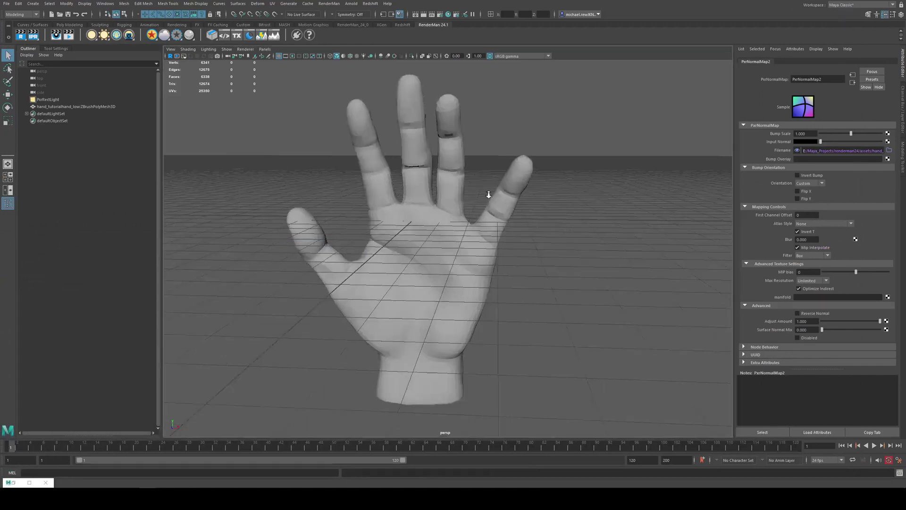
click(170, 57)
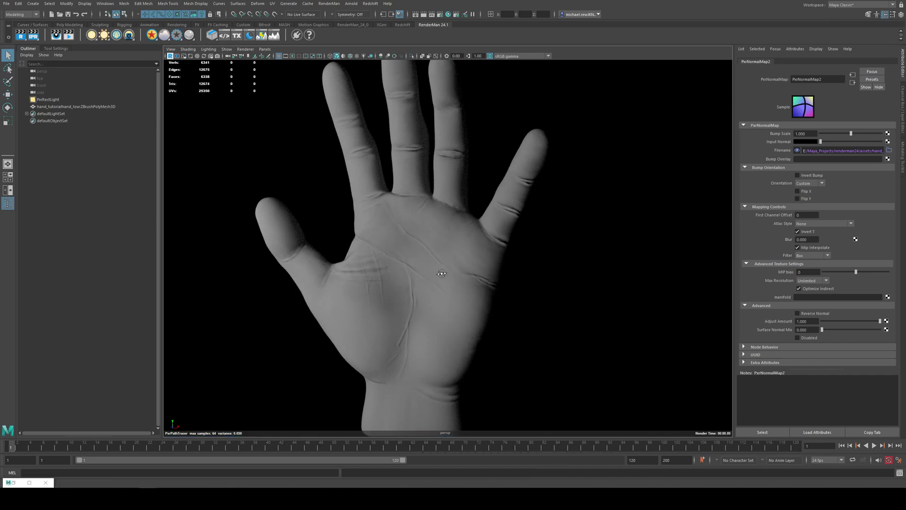
mouse_move(441, 264)
alt+mouse_down()
mouse_move(431, 265)
mouse_move(436, 248)
alt+mouse_up()
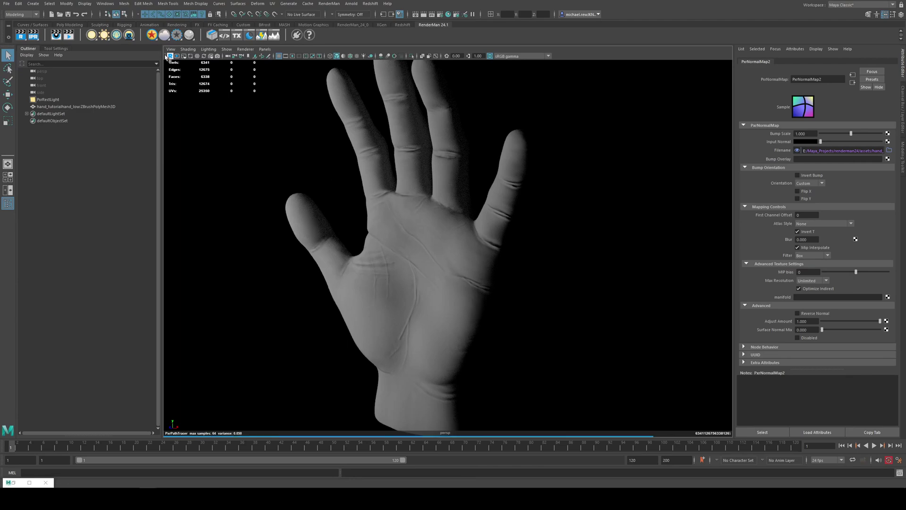
Enable Invert Bump on the normal map node and re-render the hand in the viewport.
click(171, 56)
click(29, 482)
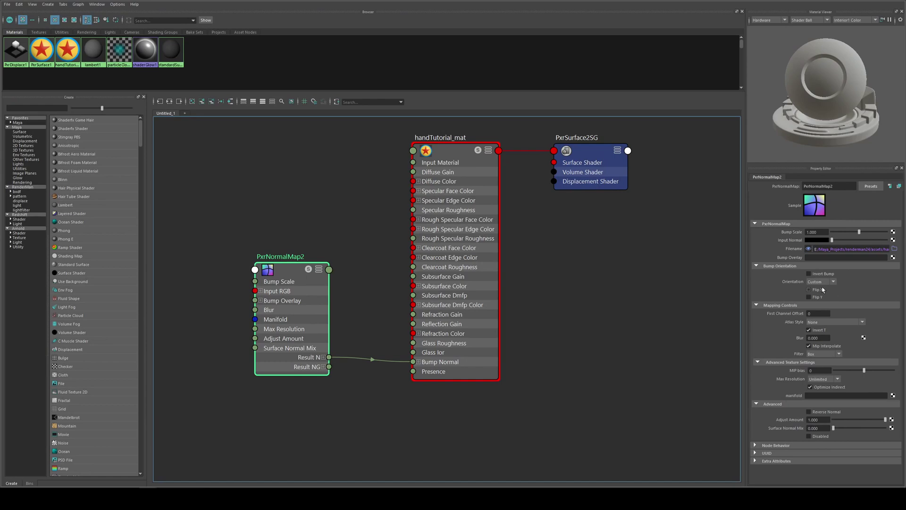
click(826, 274)
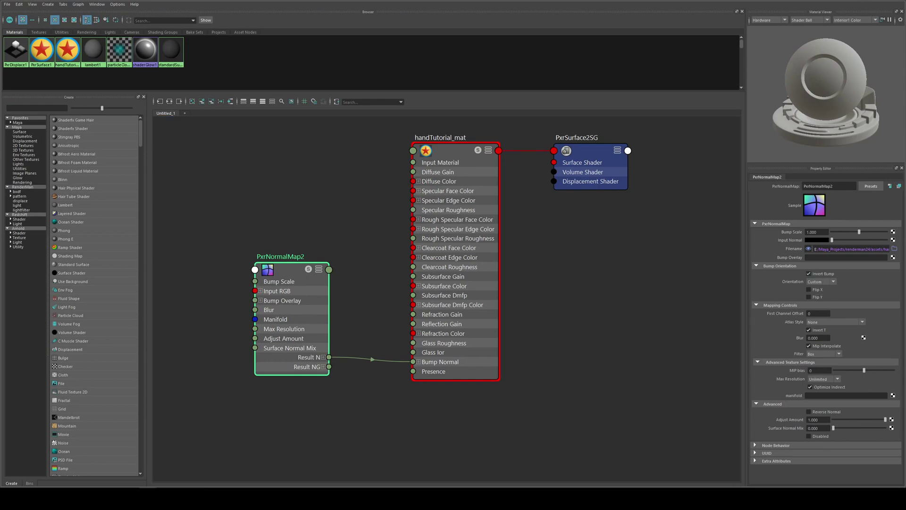
click(863, 4)
click(170, 56)
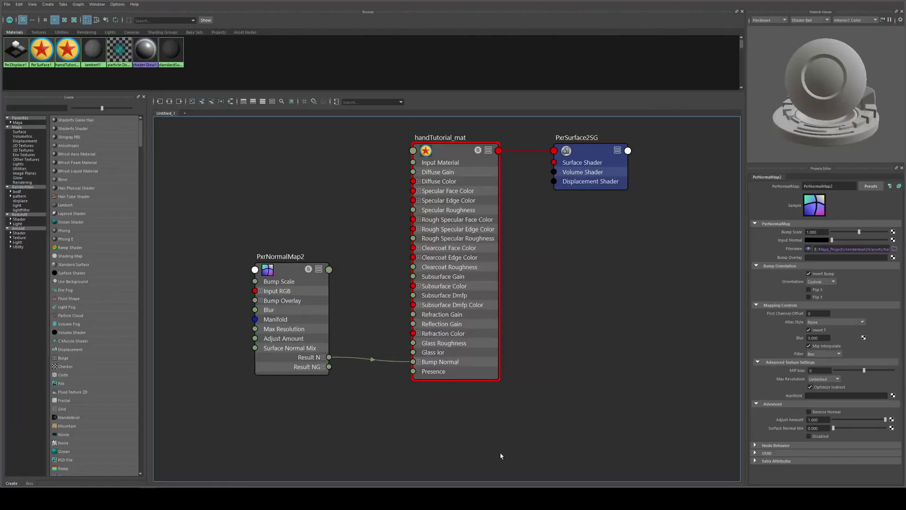
Add a PxrDisplace node below the handTutorial_mat node and delete the separate shading group created with it.
middle_drag(500, 455, 483, 413)
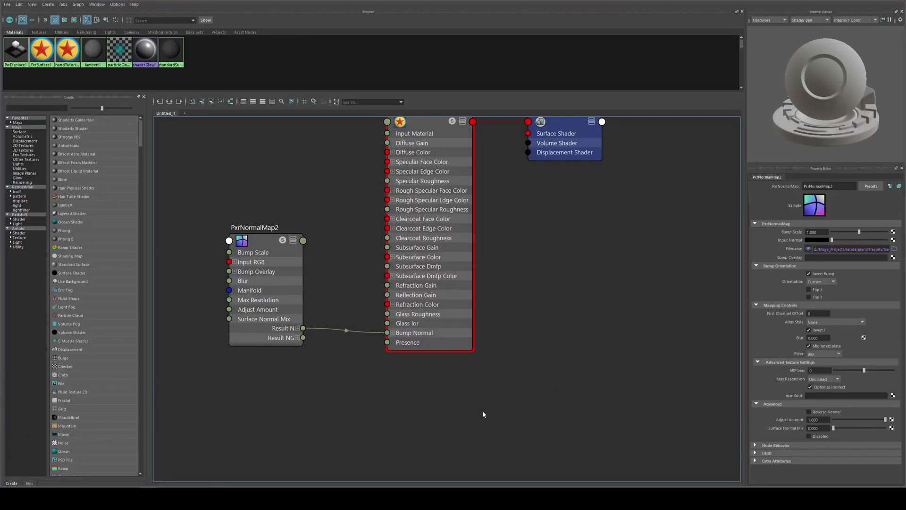
scroll(483, 411, down, 3)
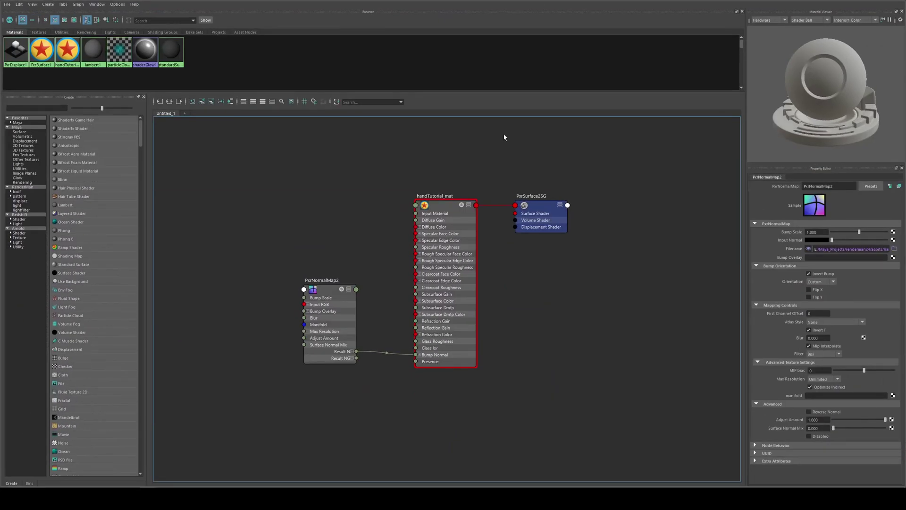
key(Tab)
text(pxrdisplace)
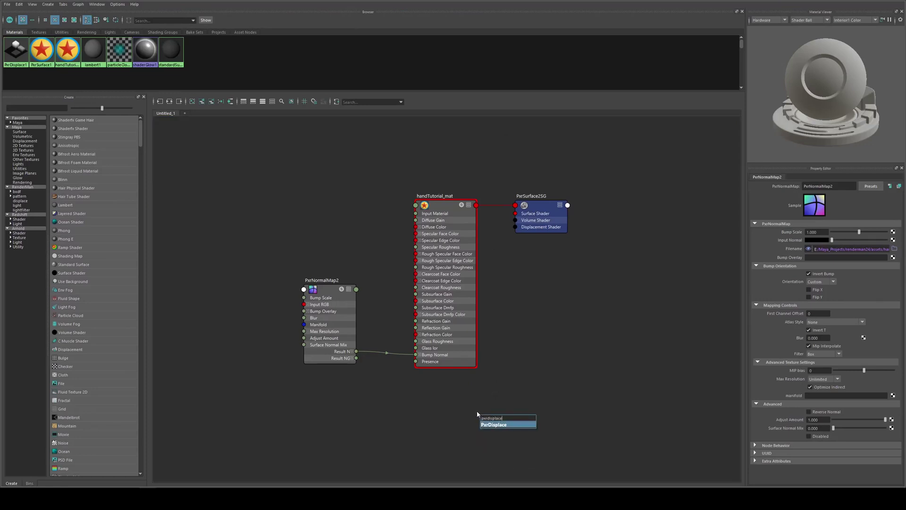
key(Return)
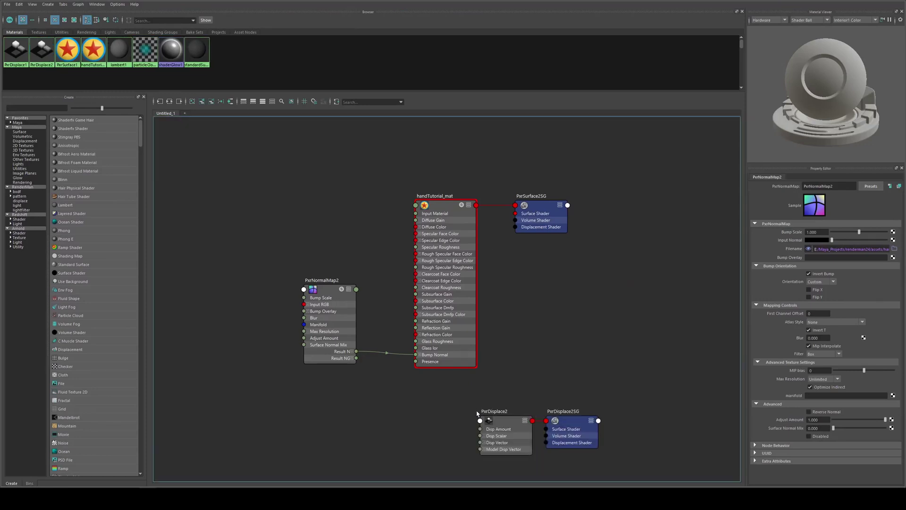
drag(505, 422, 449, 412)
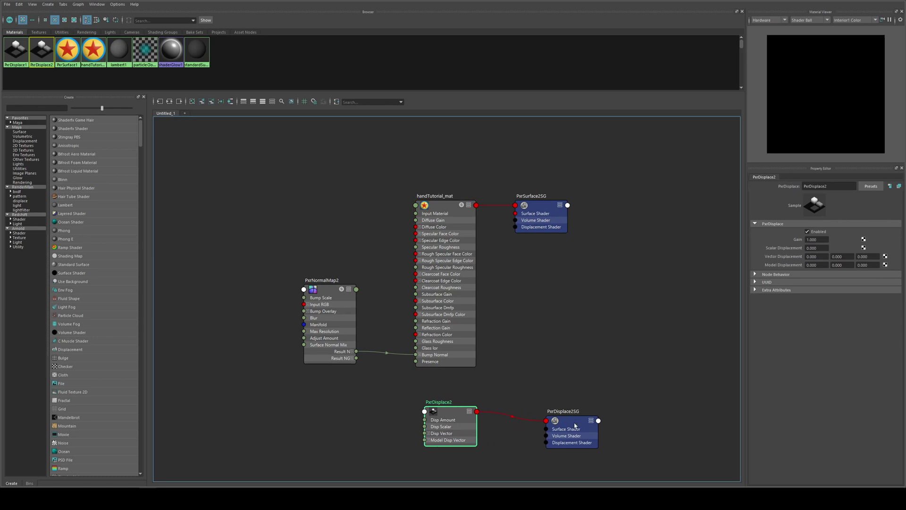
drag(576, 425, 578, 351)
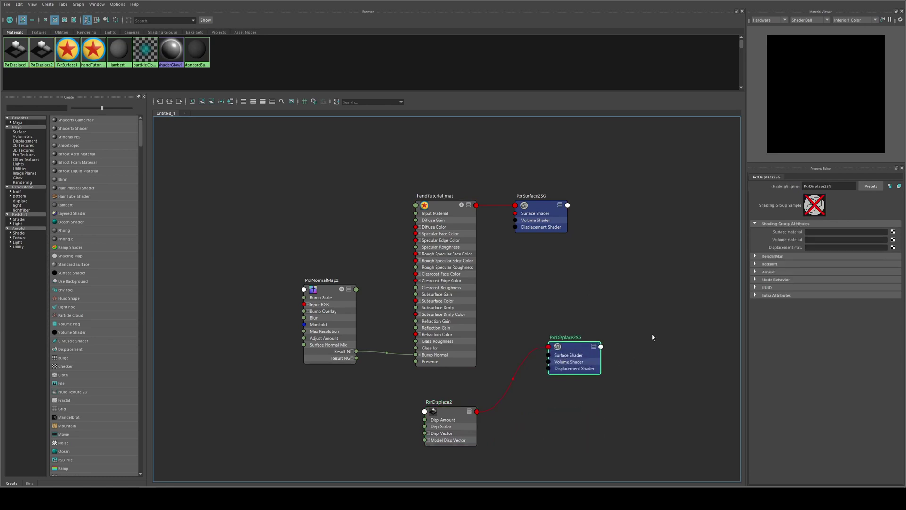
key(Delete)
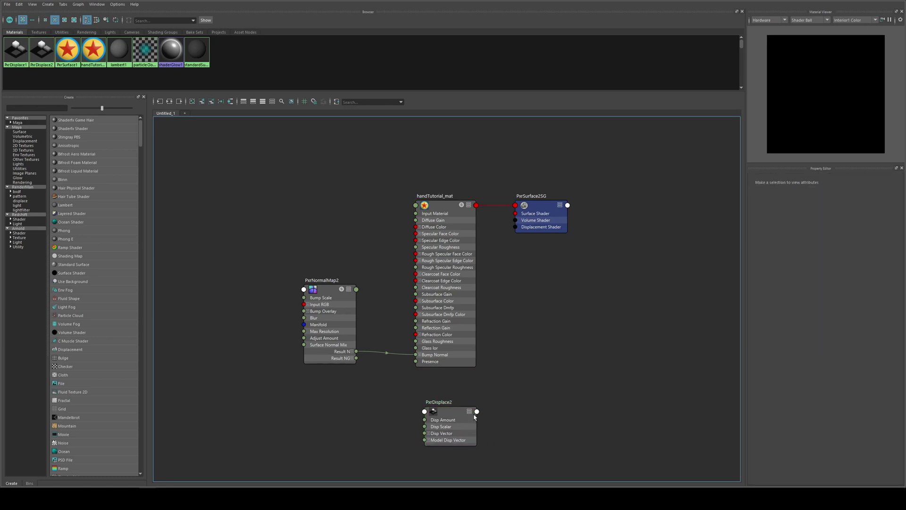
Expand the PxrDisplace node's attributes and connect its Out Color to the Displacement Shader of PxrSurface2SG.
click(474, 417)
key(3)
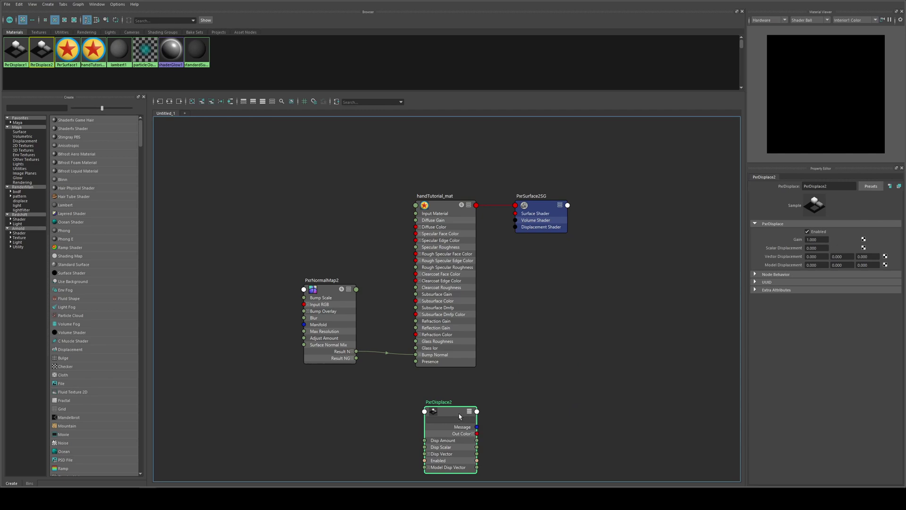
drag(461, 417, 529, 229)
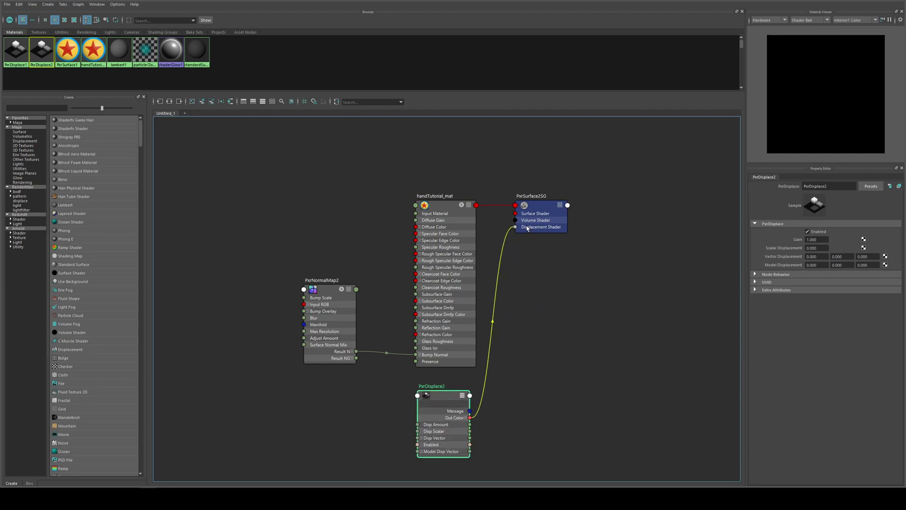
click(530, 210)
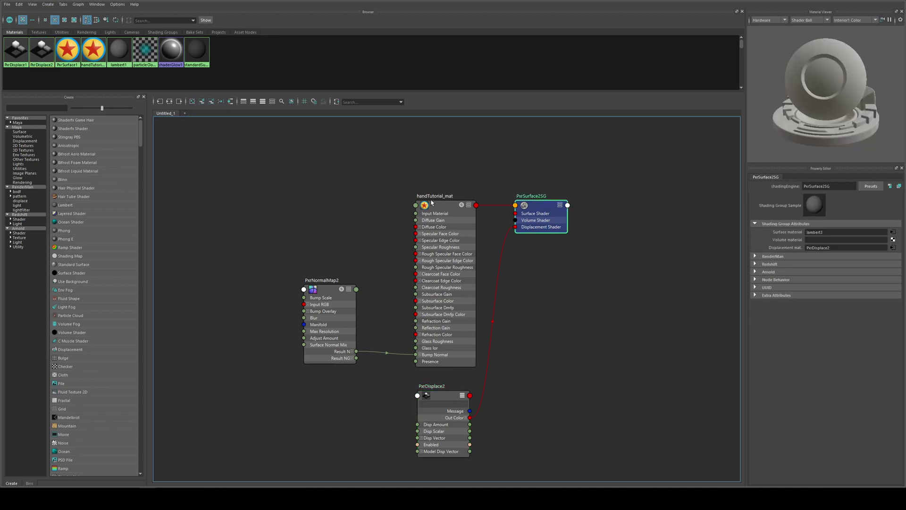
click(431, 204)
click(542, 205)
Add a PxrTexture node beside the displacement node and load hand_tutorialhand_low-VD2048_u0_v0.exr into it.
alt+middle_drag(538, 429, 562, 346)
key(Tab)
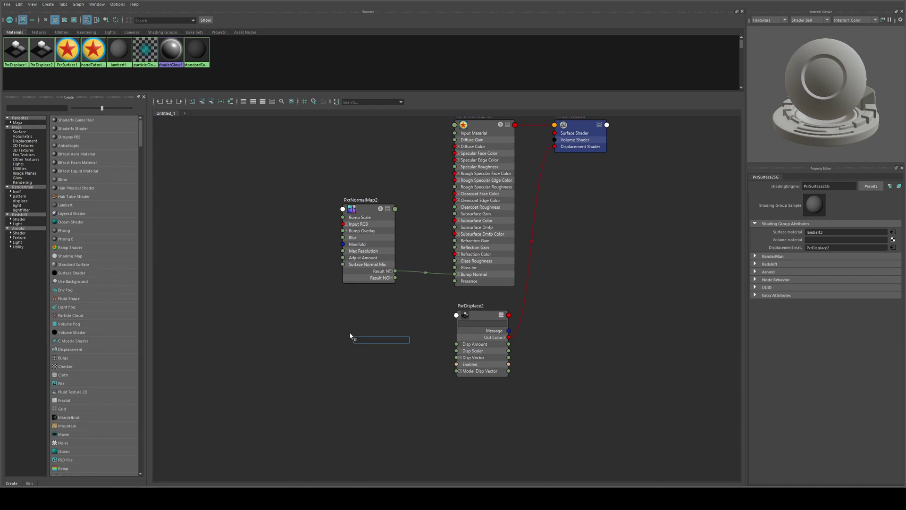
text(pxrtext)
key(Return)
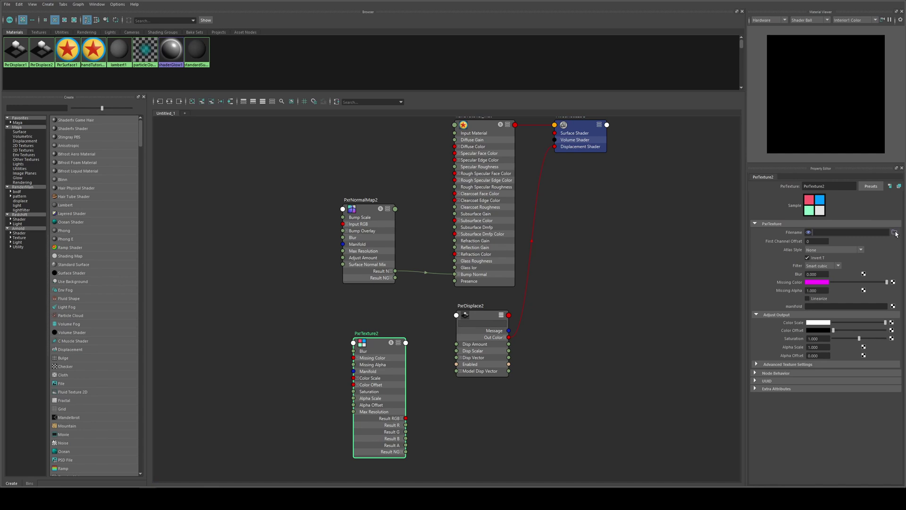
click(895, 233)
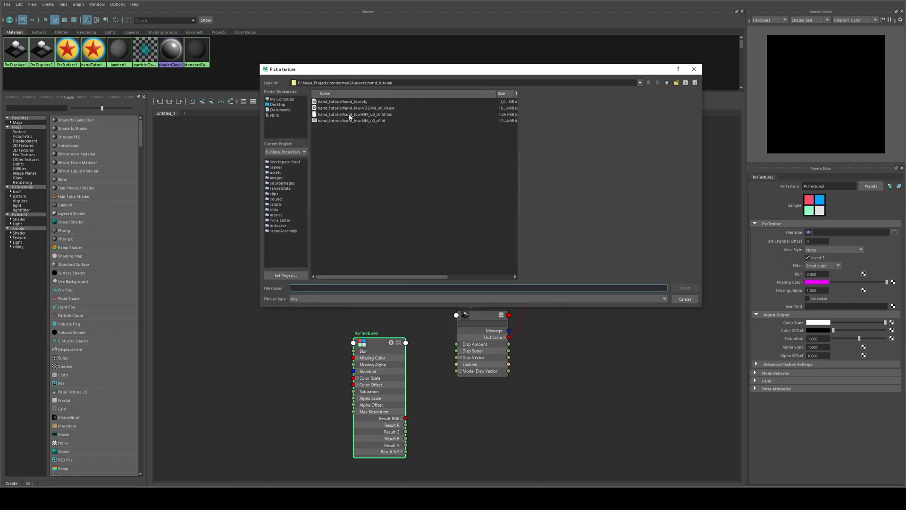
click(336, 108)
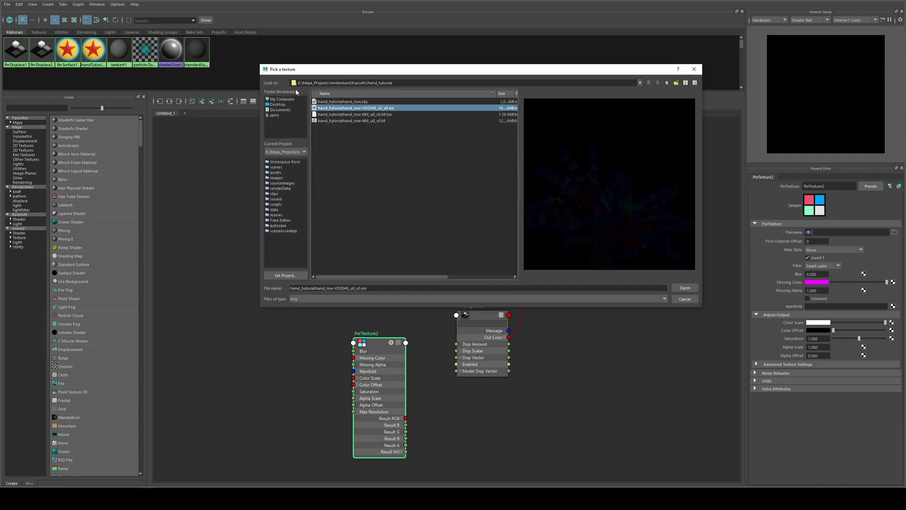
click(686, 288)
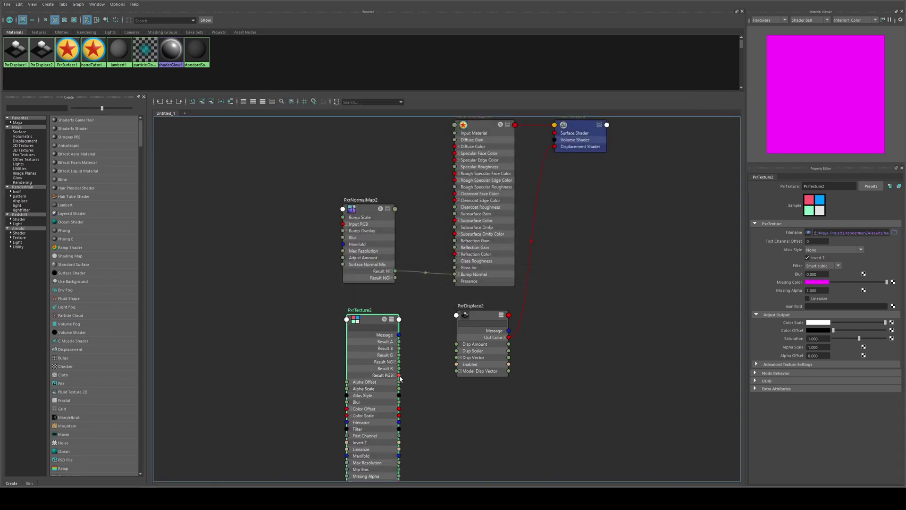
Connect the texture's Result RGB to the displacement node's Disp Vector and collapse the texture node to its connected attributes.
drag(400, 376, 465, 358)
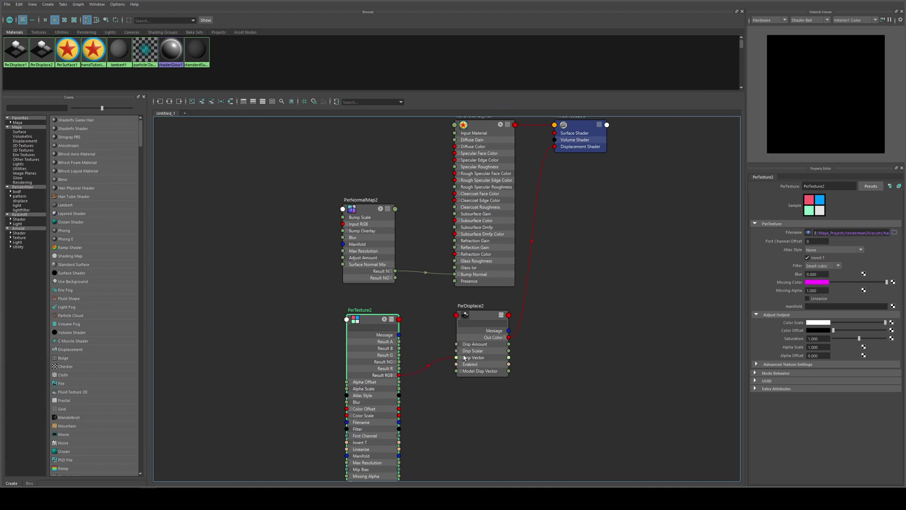
key(2)
drag(366, 322, 364, 327)
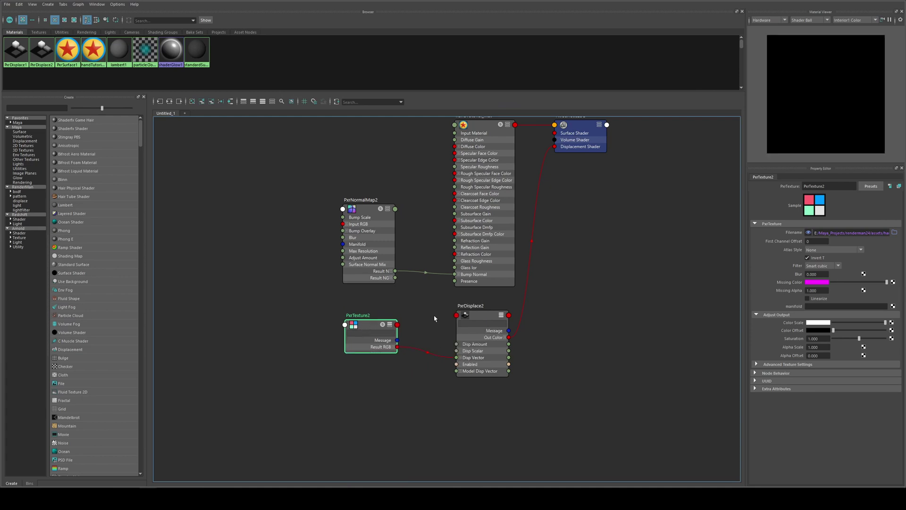
click(474, 316)
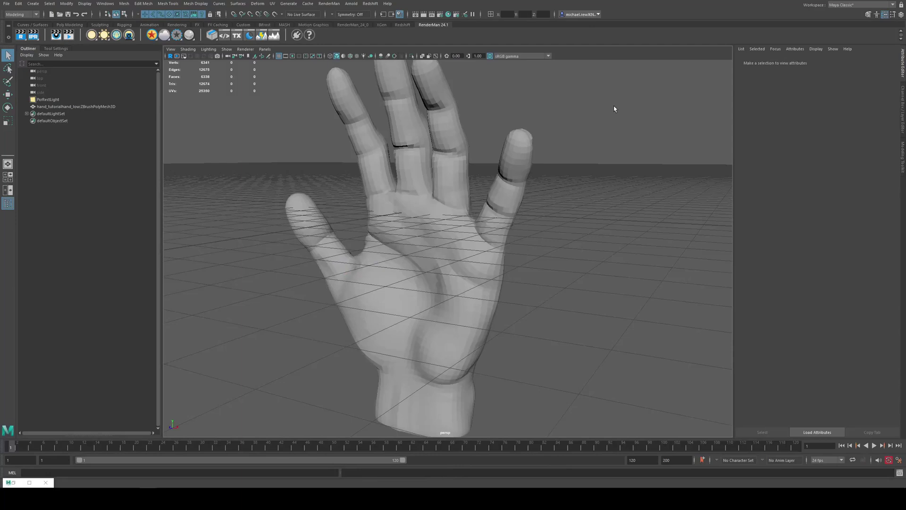
Stop the hand's test render and frame the palm closely within the resolution gate in the perspective view.
alt+drag(614, 124, 425, 125)
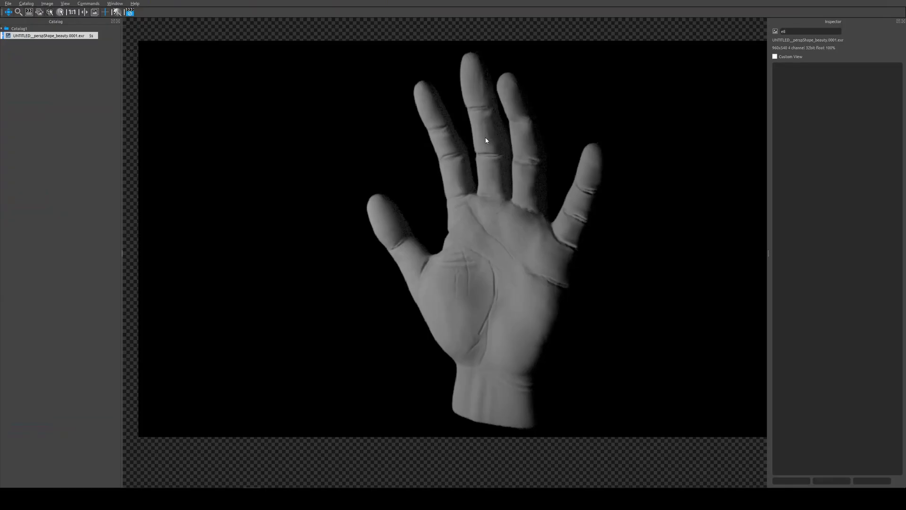
click(130, 12)
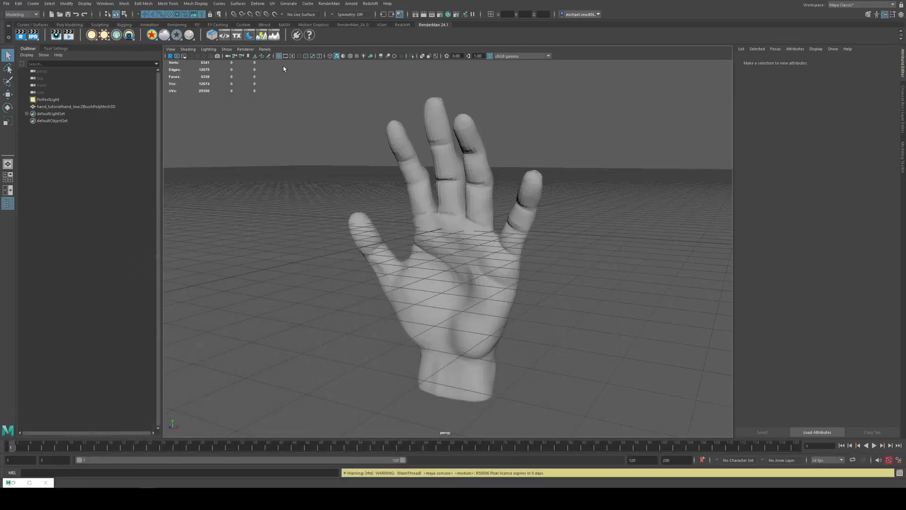
click(293, 55)
alt+drag(478, 230, 415, 218)
alt+right_drag(415, 218, 524, 251)
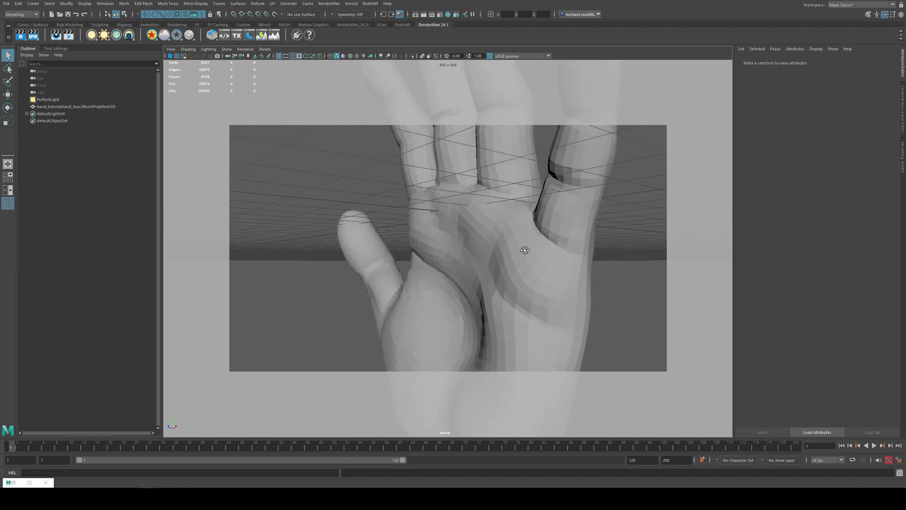
alt+middle_drag(524, 250, 522, 270)
Disable the PxrDisplace2 node and compare the renders with and without displacement in the render catalog.
click(29, 483)
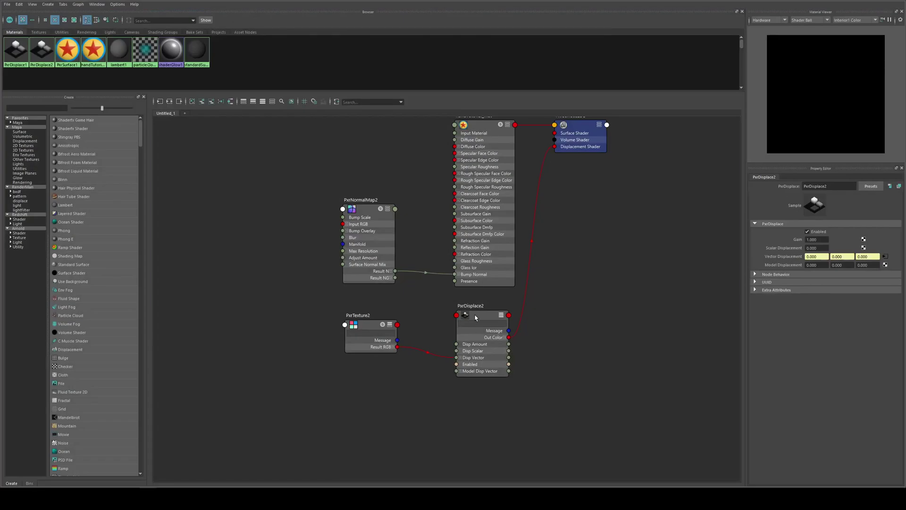
click(476, 318)
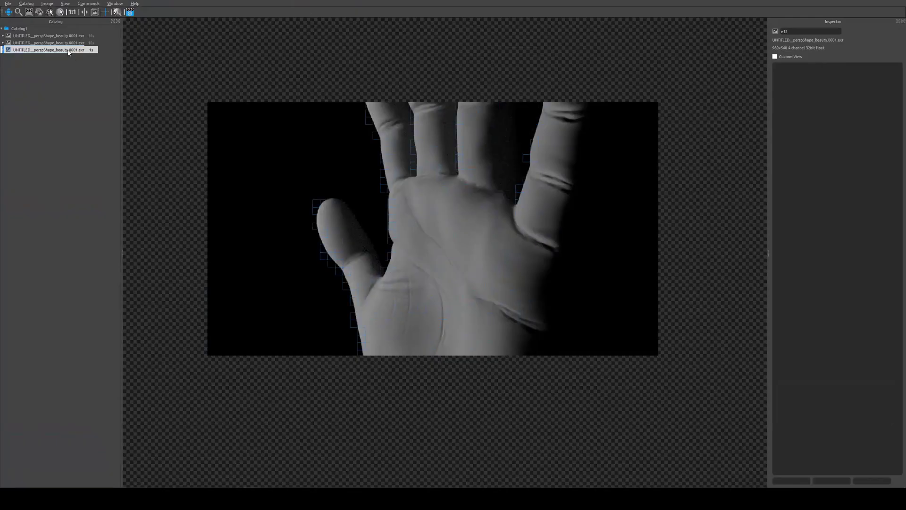
click(79, 43)
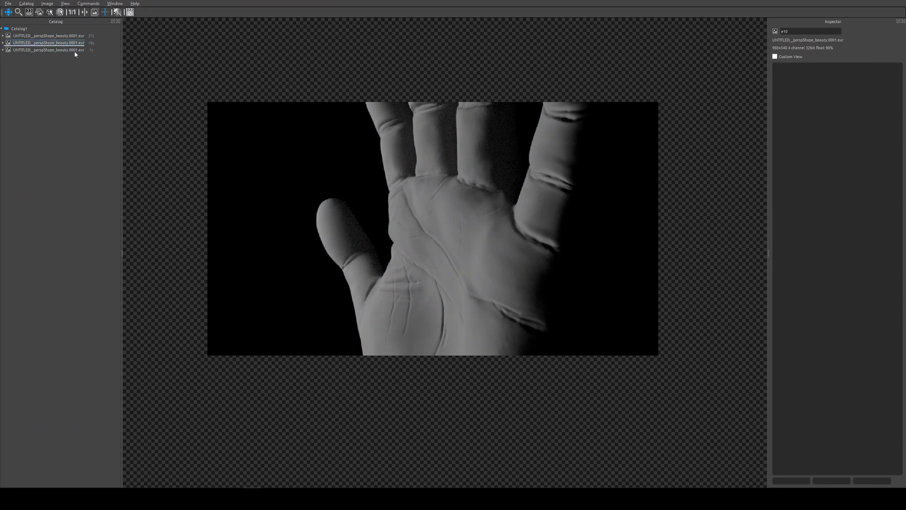
click(71, 50)
click(74, 43)
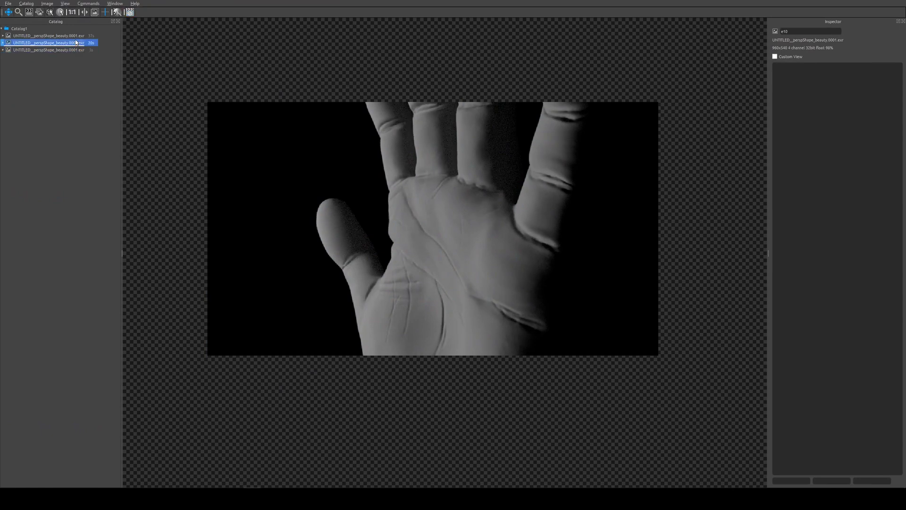
click(70, 50)
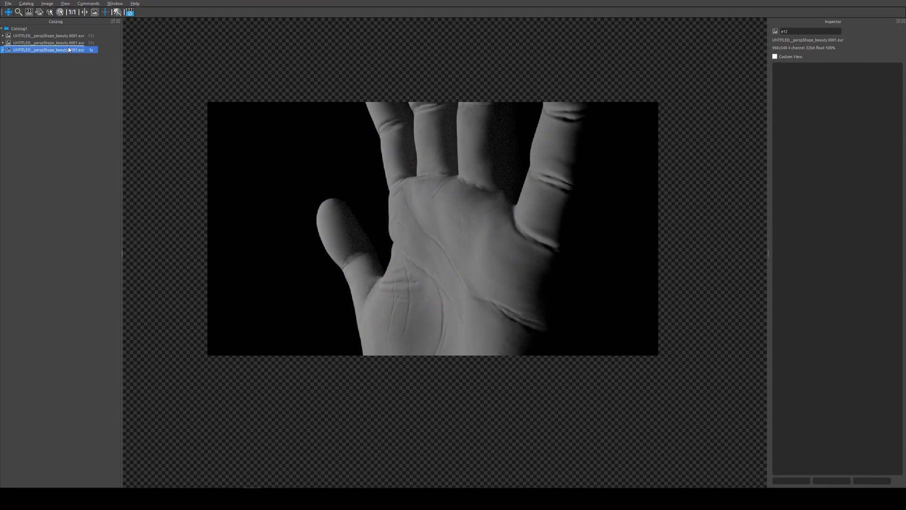
click(73, 43)
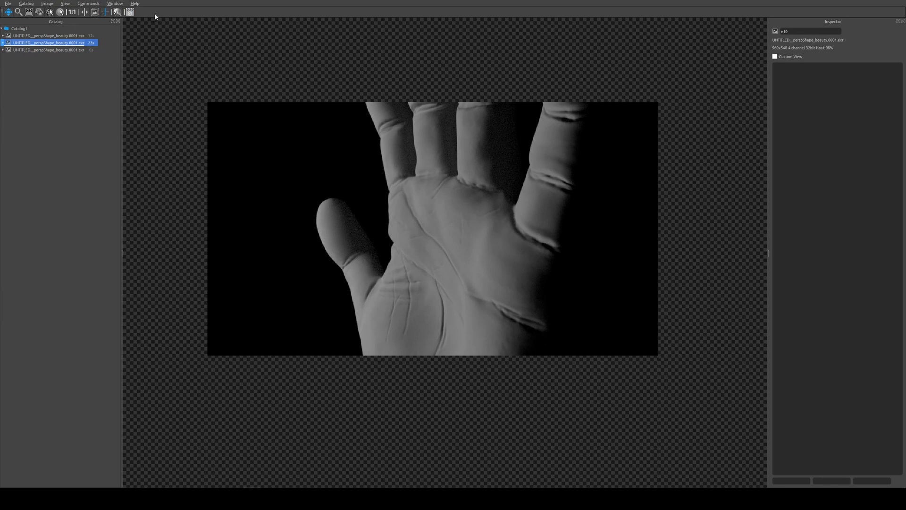
click(65, 50)
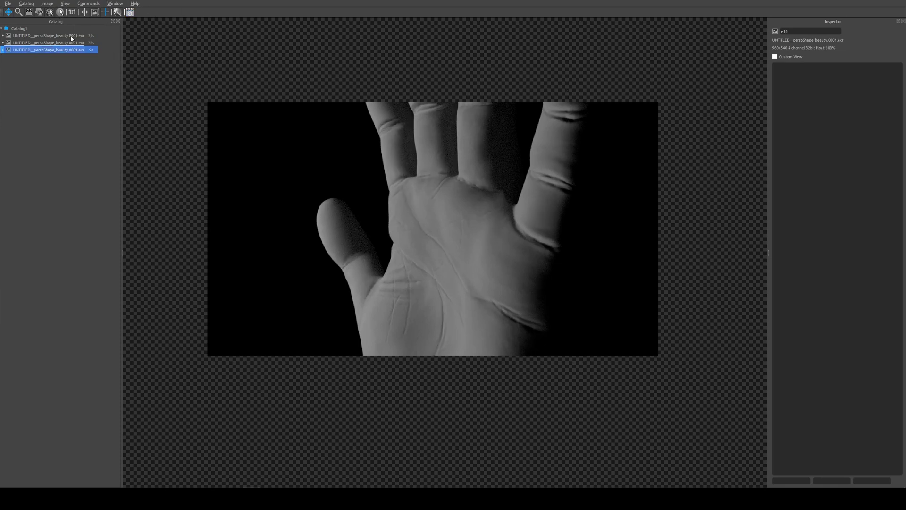
click(68, 43)
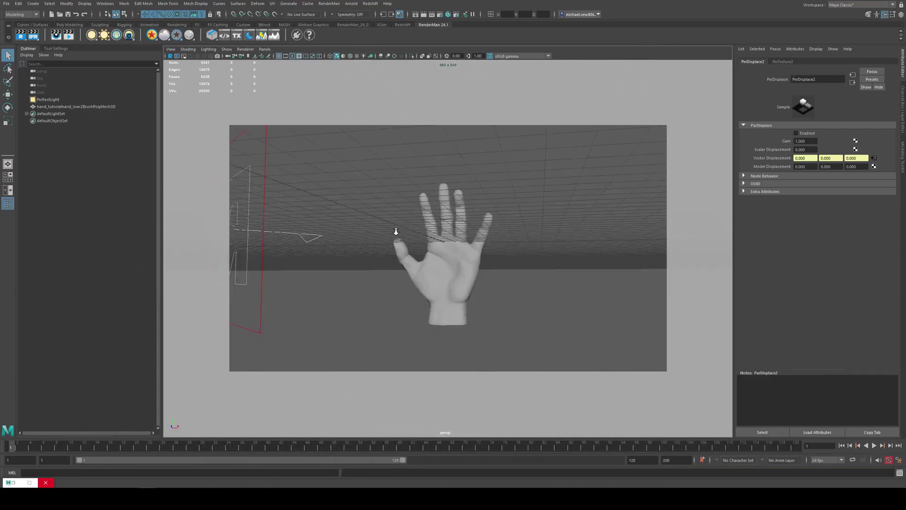
Select the hand mesh in the scene and examine its shape's RenderMan displacement attributes and its wireframe from several angles.
alt+right_drag(396, 231, 427, 231)
click(429, 231)
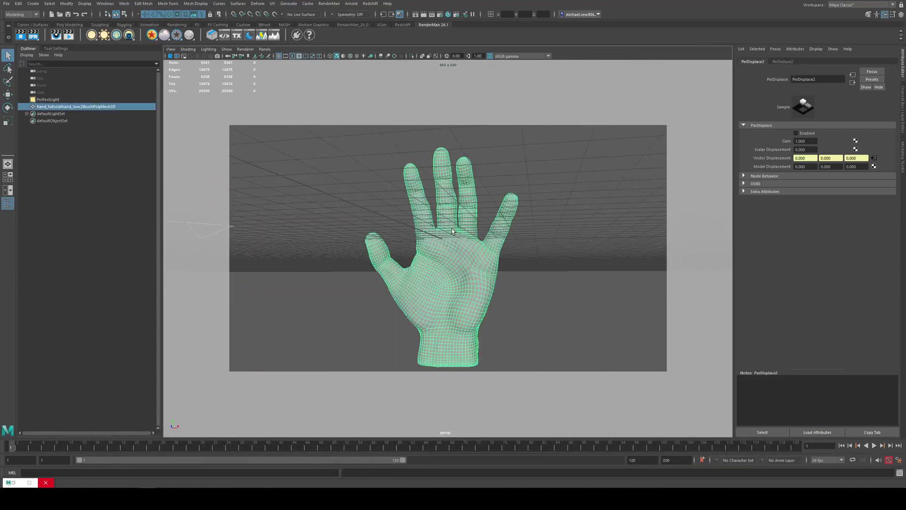
alt+drag(332, 136, 363, 143)
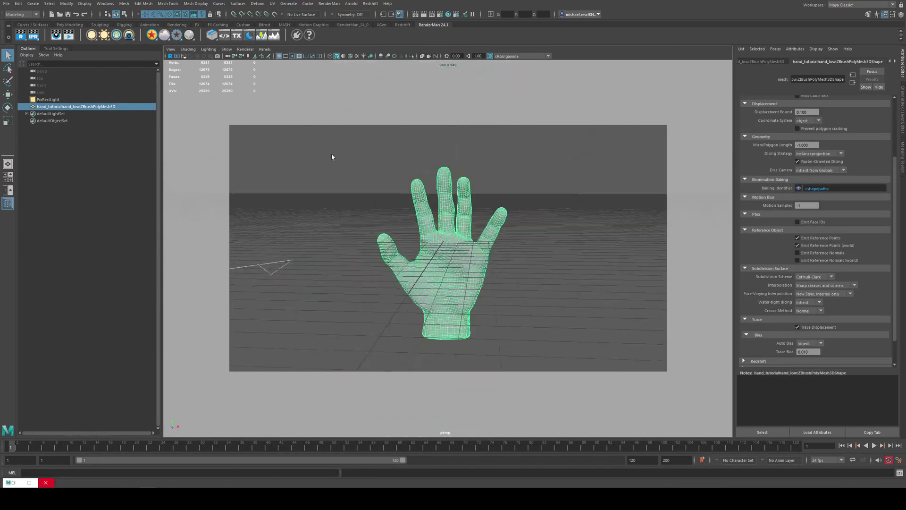
alt+drag(334, 155, 378, 157)
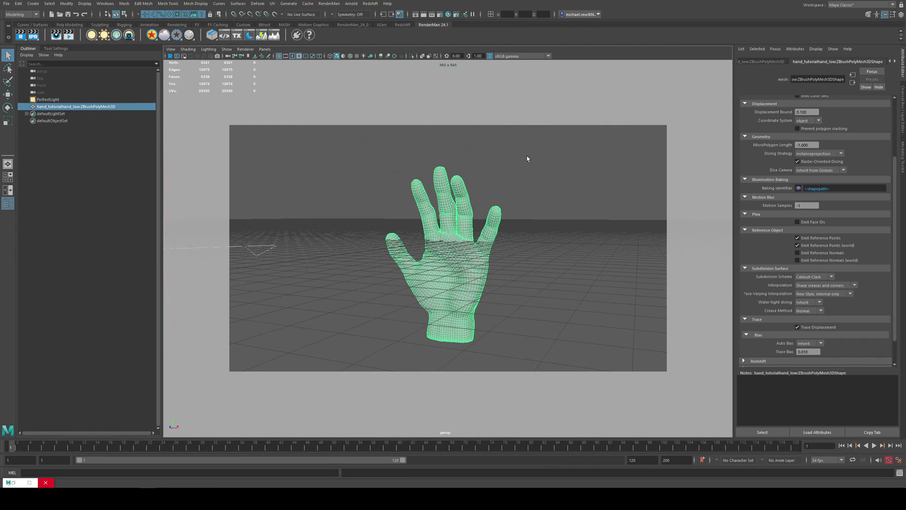
Bring the whole hand closer within the perspective view's resolution gate and deselect its mesh.
alt+right_drag(527, 156, 553, 168)
click(552, 164)
click(445, 268)
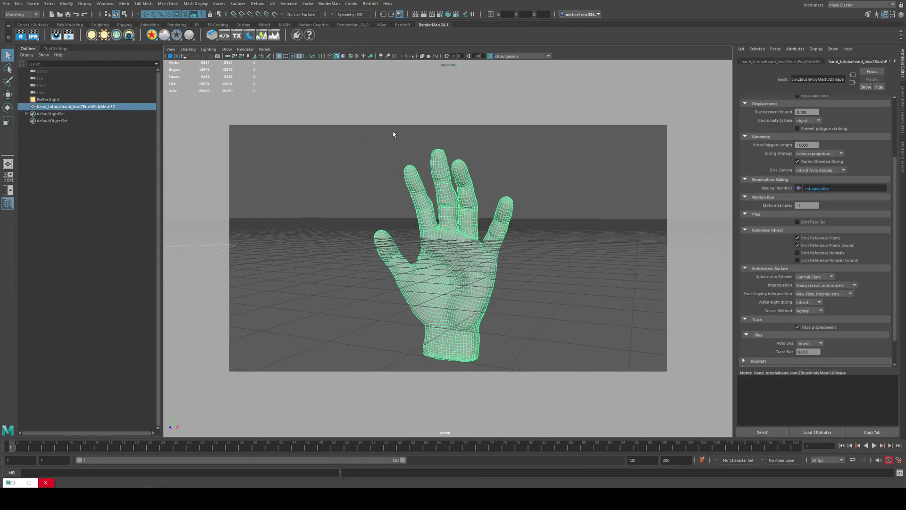
click(494, 182)
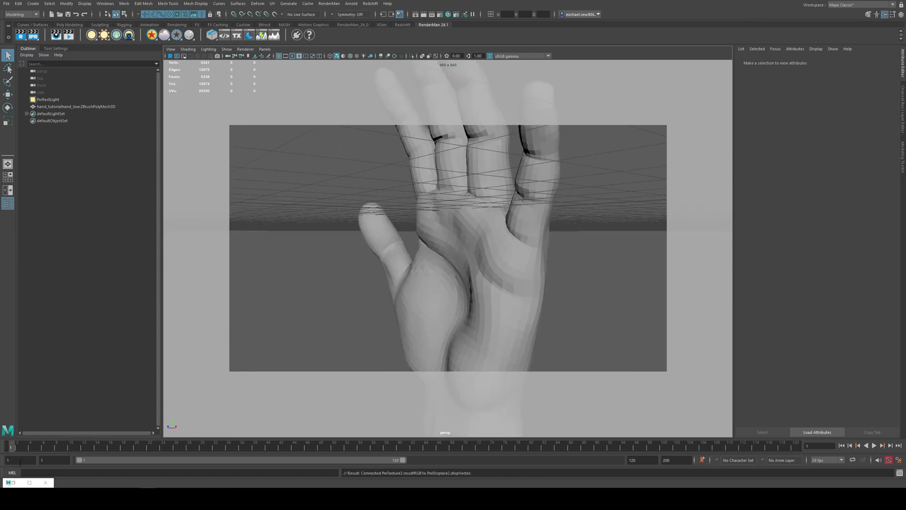
Return to the shading network and add a PxrDispTransform node below the texture and displacement nodes, with all its attributes expanded.
click(14, 482)
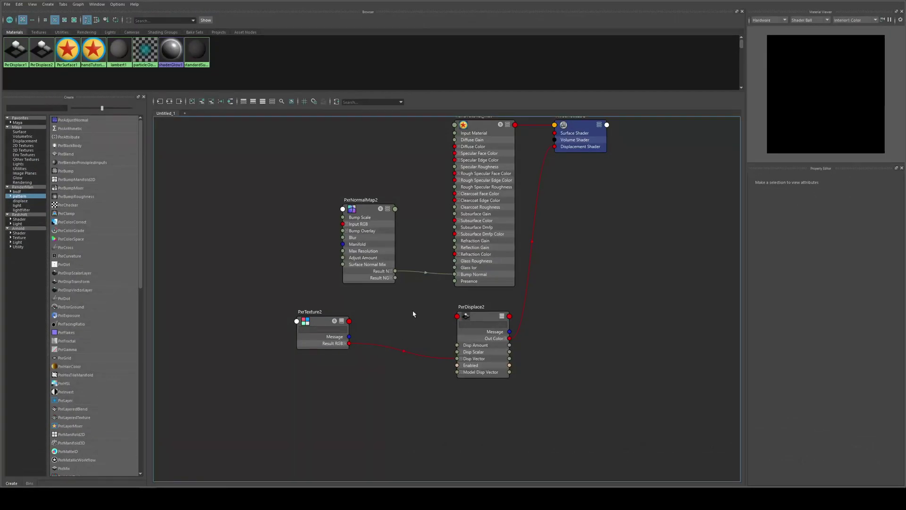
key(Tab)
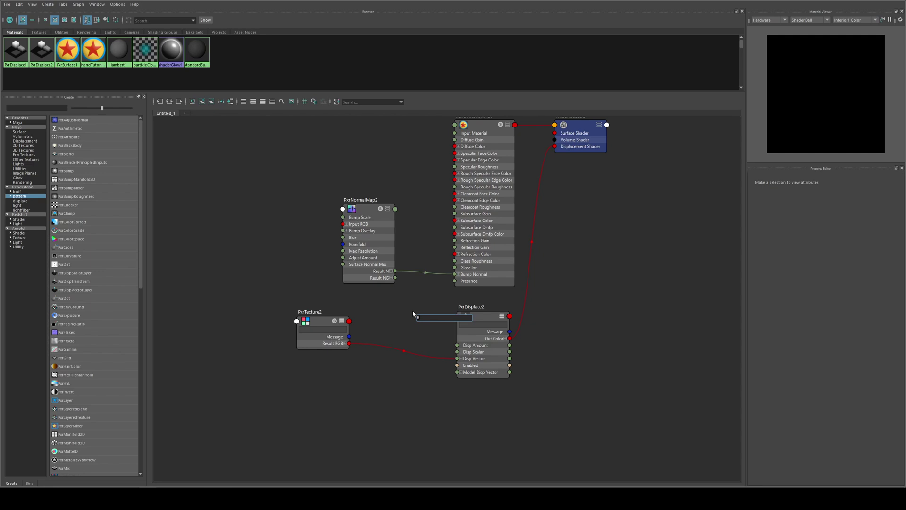
text(disptran)
key(Return)
drag(437, 321, 398, 379)
key(3)
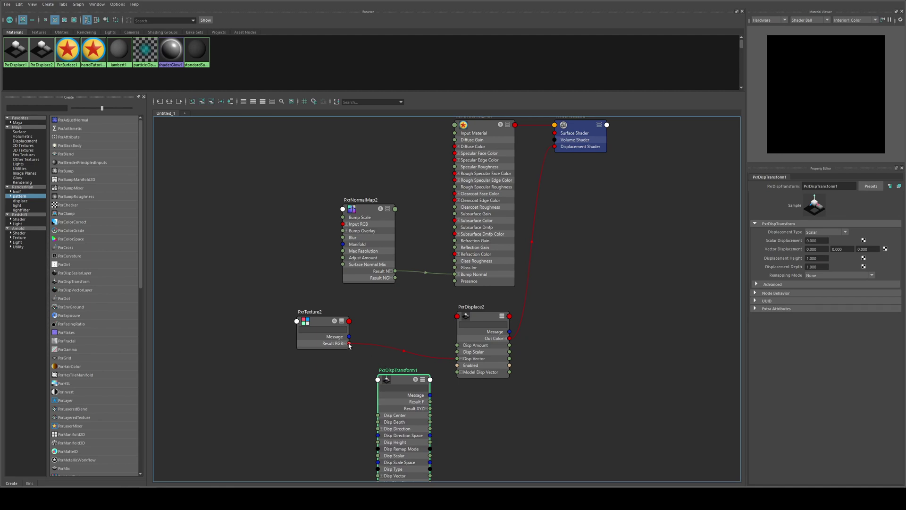
Route PxrTexture2's Result RGB through the transform node's Disp Vector and its Result XYZ into PxrDisplace2's Disp Vector, placing the node between them.
drag(350, 344, 356, 419)
scroll(356, 418, down, 2)
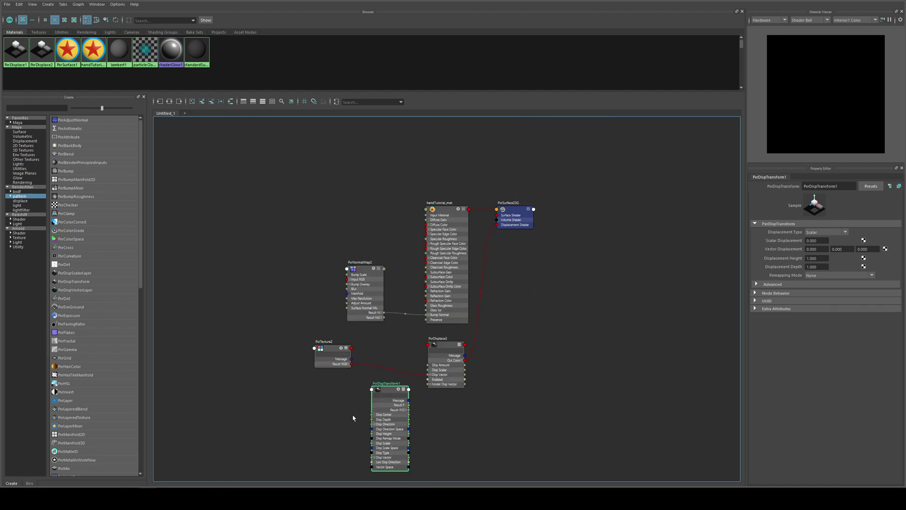
alt+middle_drag(356, 419, 380, 339)
scroll(386, 341, up, 3)
drag(349, 227, 387, 411)
drag(462, 315, 501, 245)
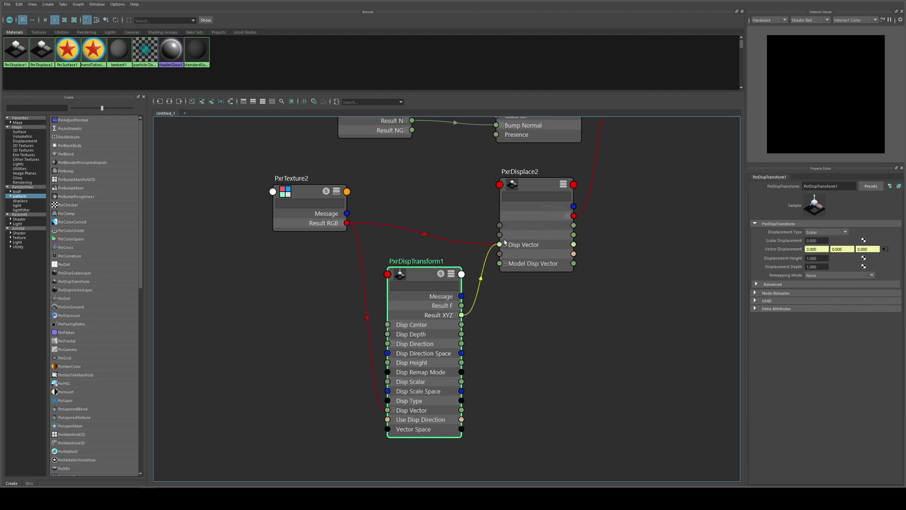
drag(416, 273, 417, 183)
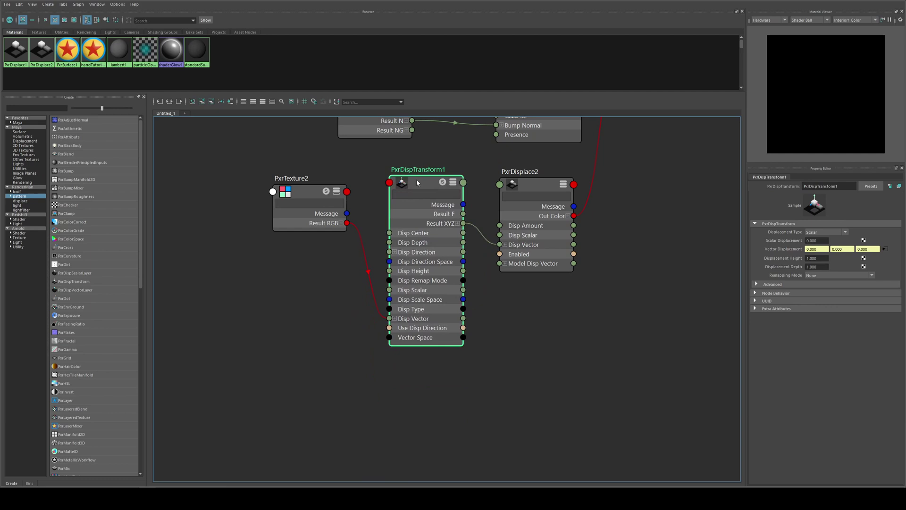
Set the PxrDispTransform node's displacement type to ZBrush Vector and review its remapping mode and vector space options.
click(817, 232)
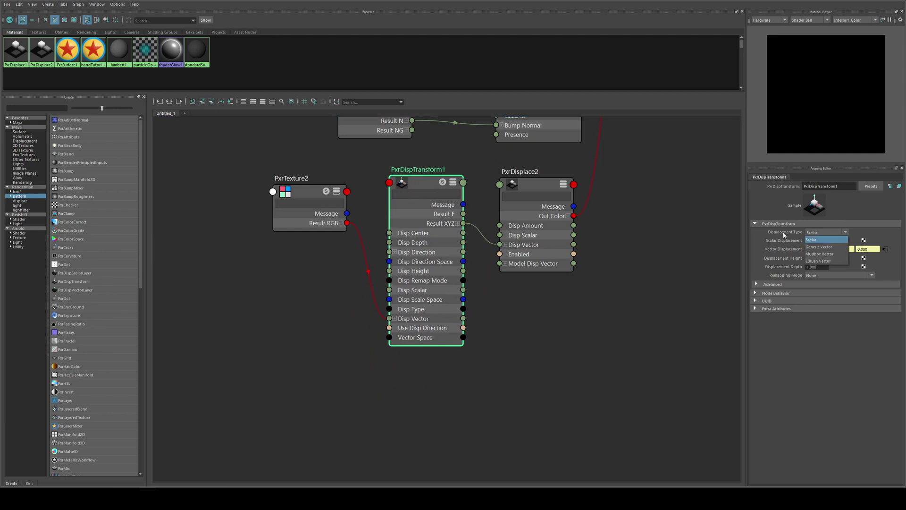
click(820, 261)
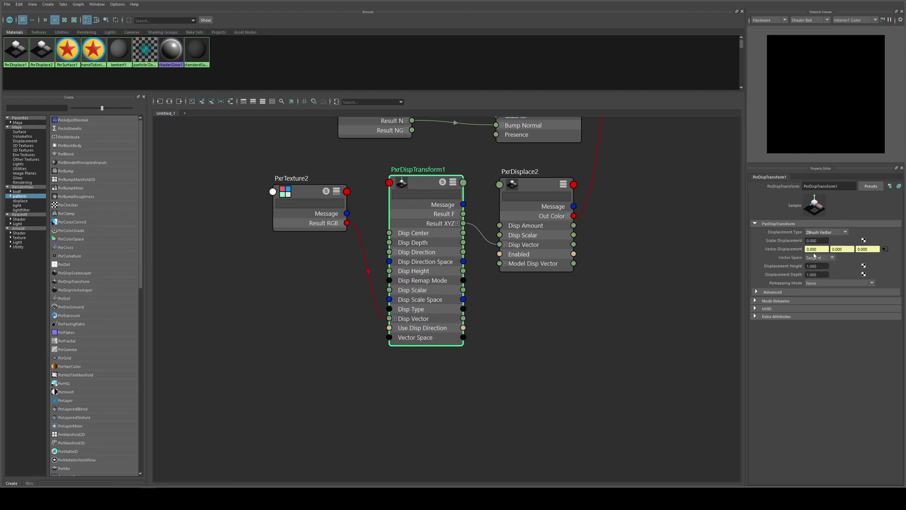
click(822, 284)
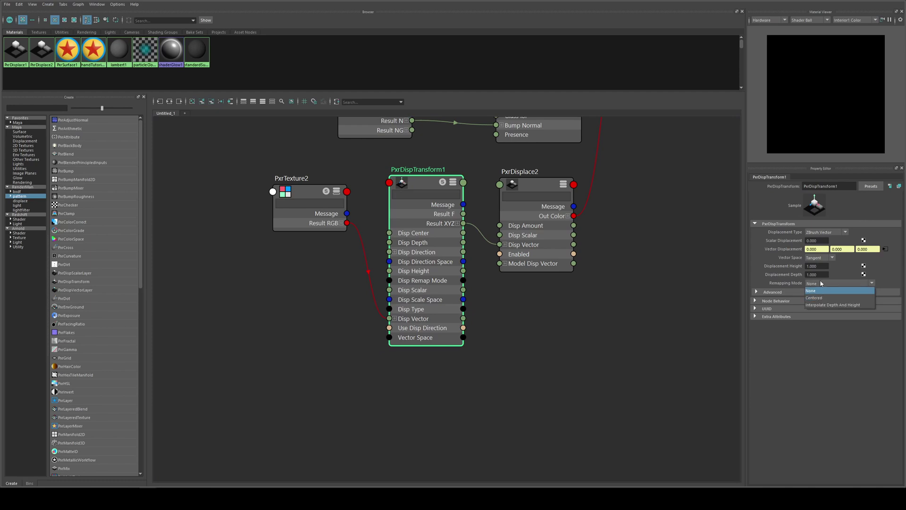
click(777, 270)
click(819, 258)
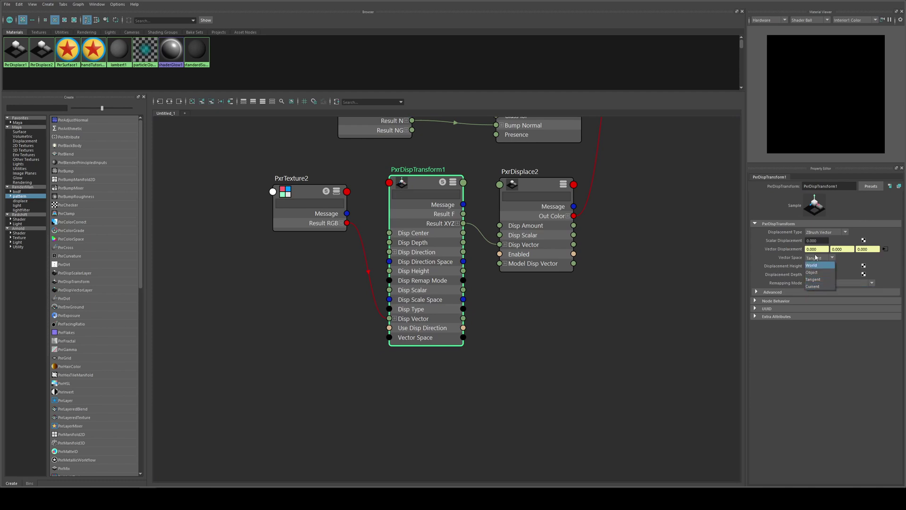
click(775, 267)
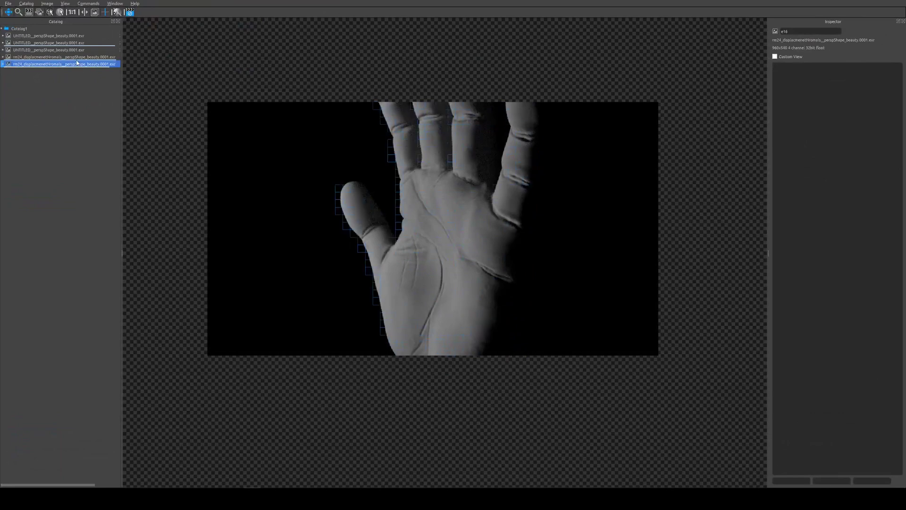
Compare the newest hand render with the two previous renders in the render catalog.
click(75, 57)
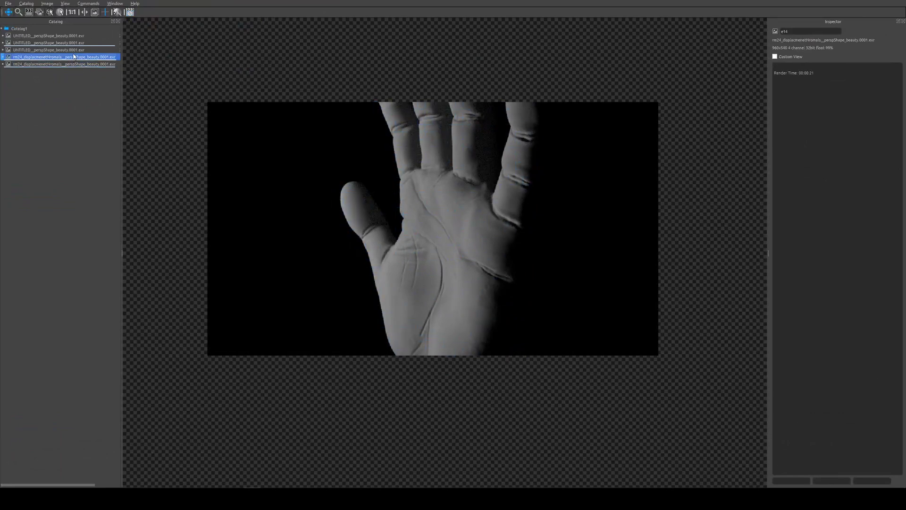
click(75, 50)
click(84, 64)
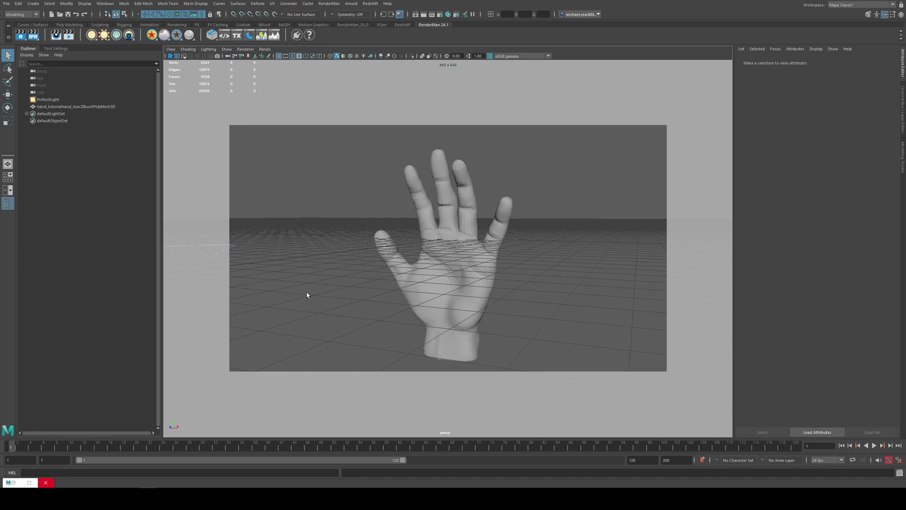
Return to the scene and orbit the perspective view to see the palm straight from the front.
alt+drag(307, 297, 372, 243)
alt+drag(449, 275, 431, 248)
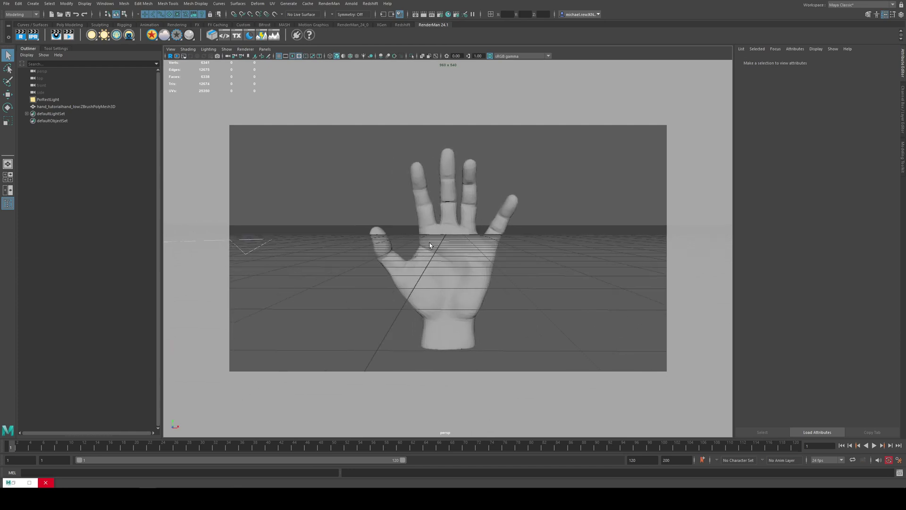